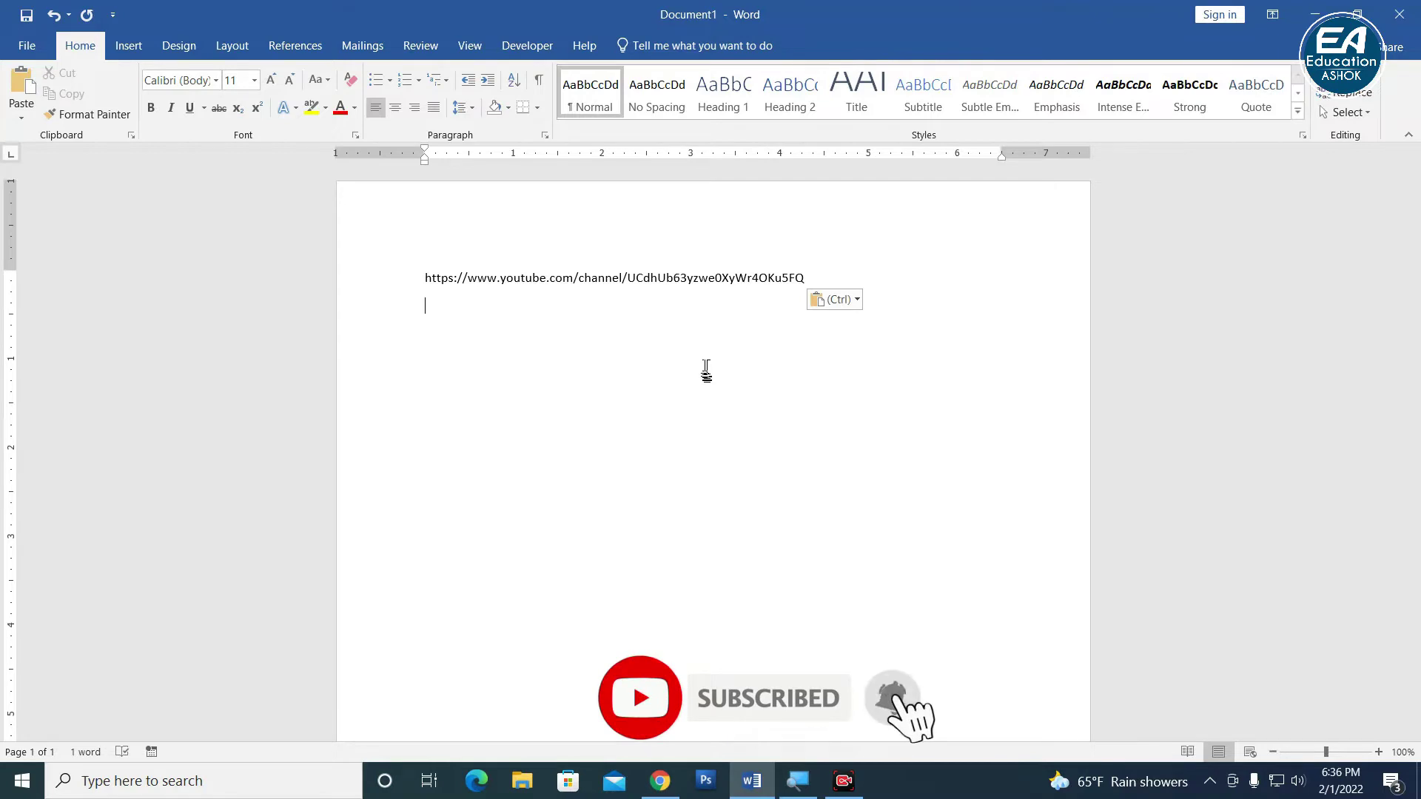
Scroll to the top and select the whole YouTube channel URL on the first line.
{"action": "scroll", "coordinate": [543, 337], "scroll_direction": "up", "scroll_amount": 2}
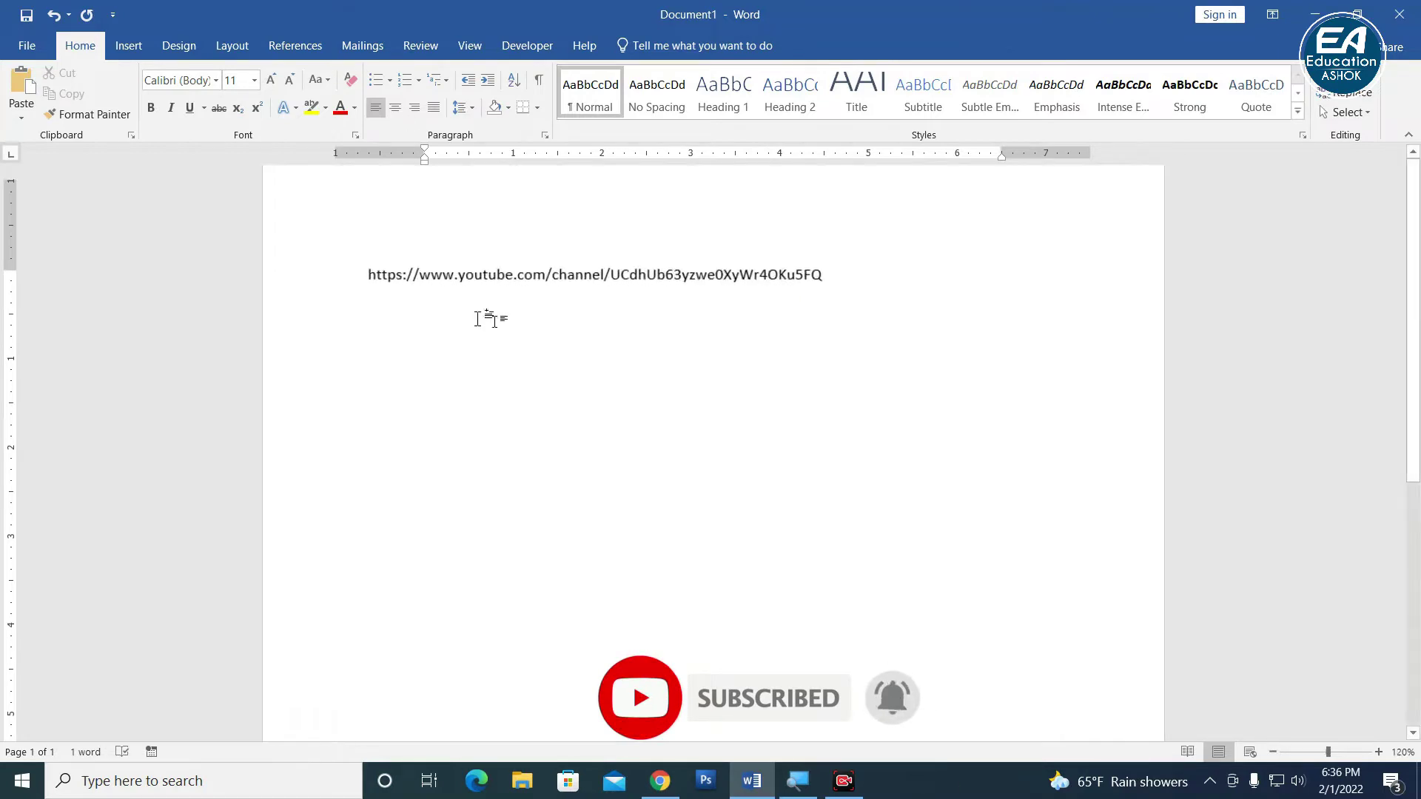
{"action": "left_click_drag", "start_coordinate": [369, 274], "coordinate": [831, 275]}
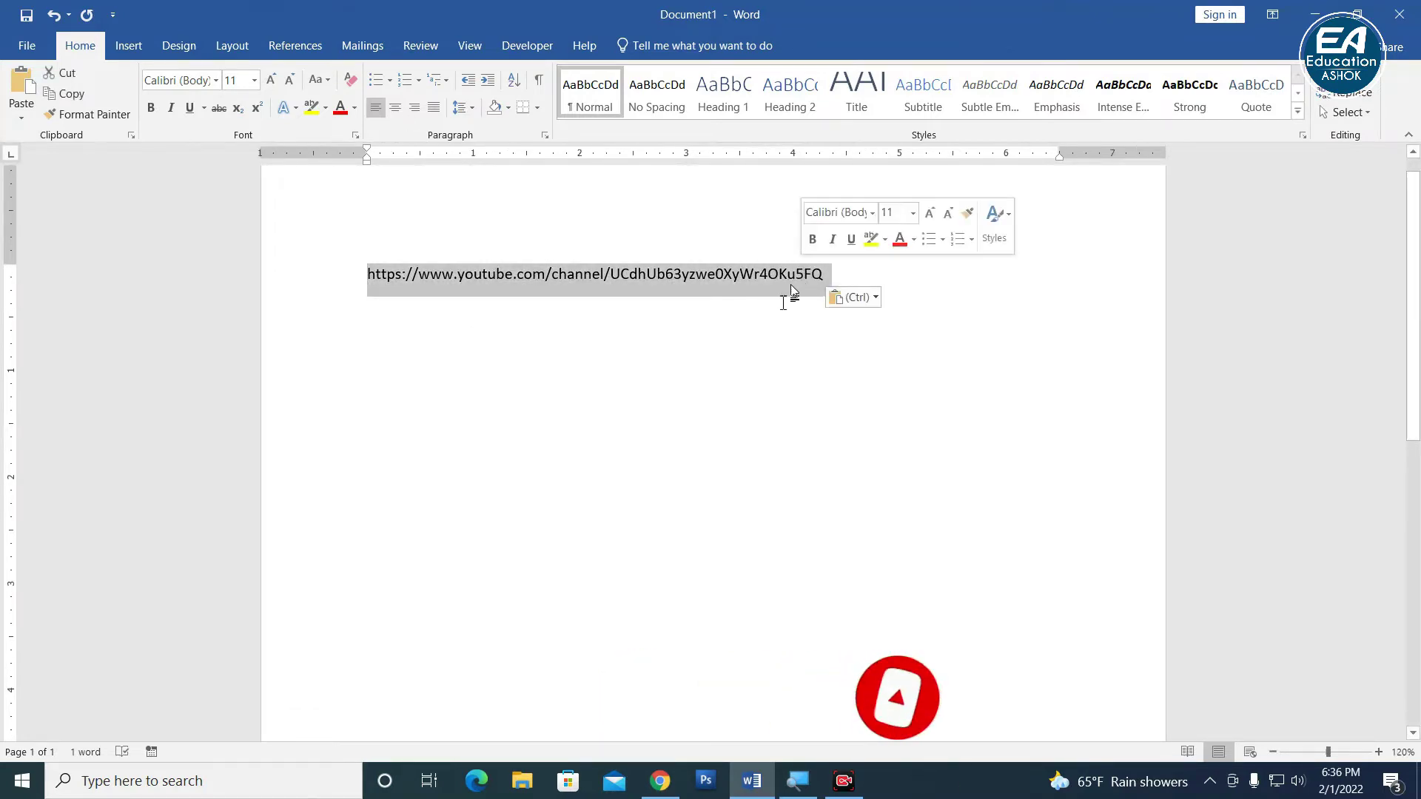
Deselect the URL and switch to the Insert ribbon commands.
{"action": "left_click", "coordinate": [721, 385]}
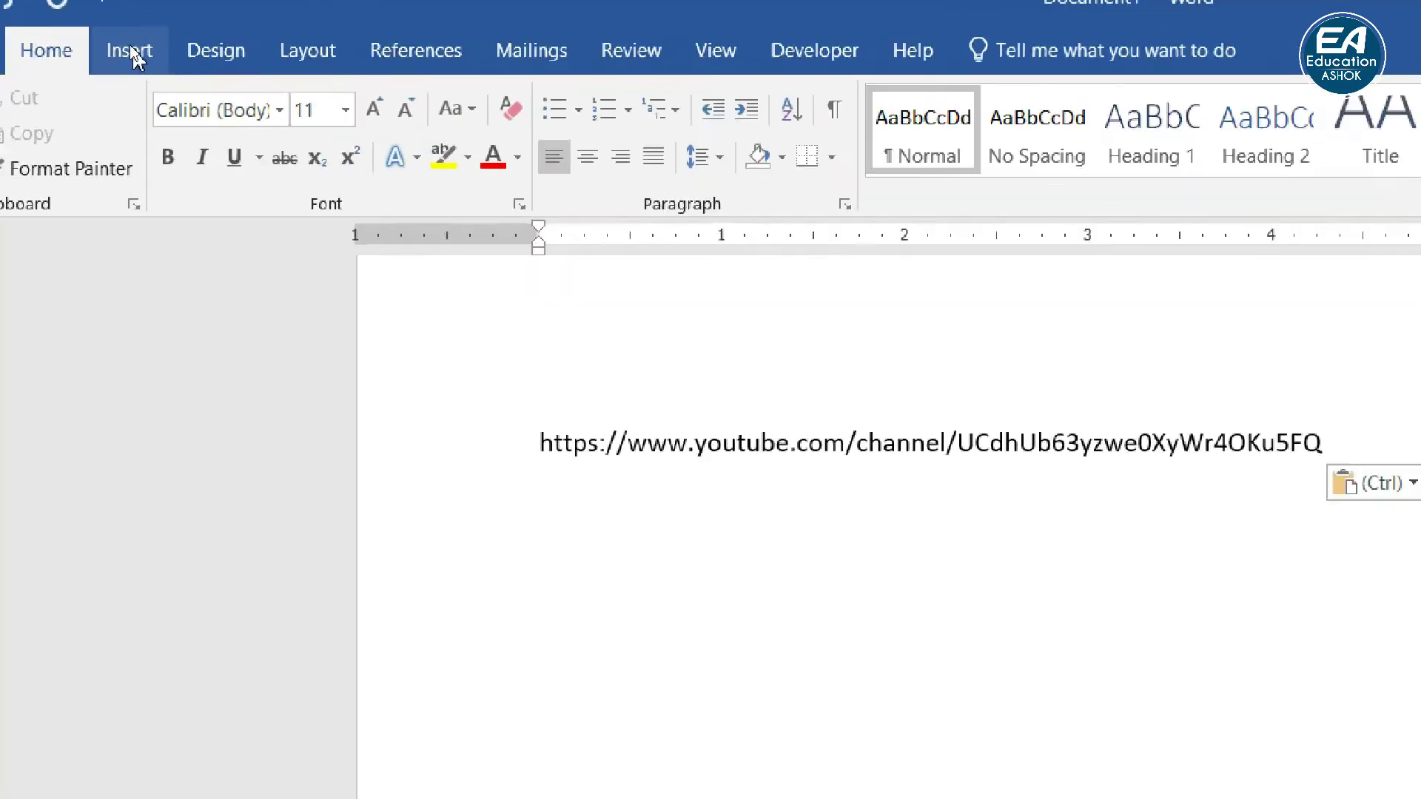
{"action": "left_click", "coordinate": [129, 46]}
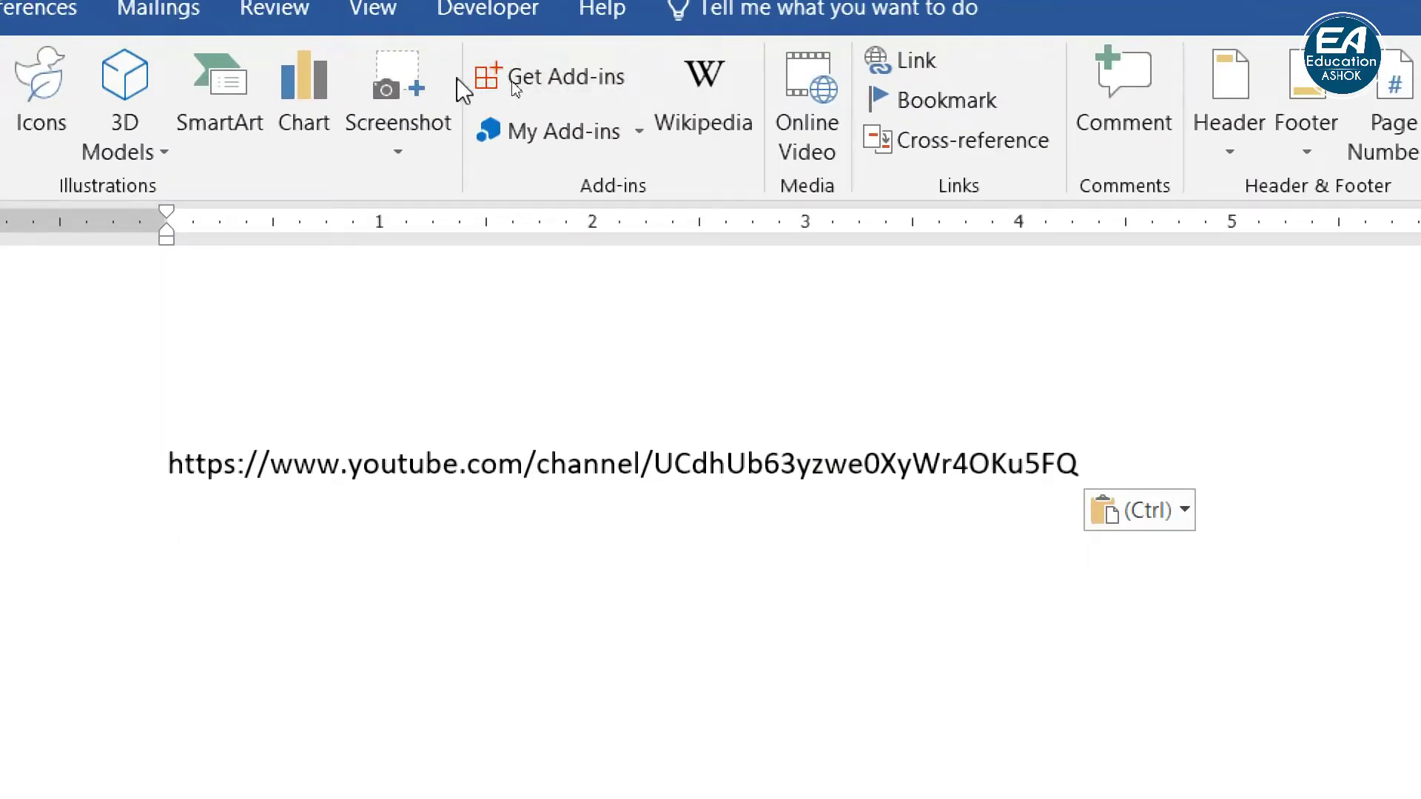
Open Get Add-ins and scroll the store list down to QR4Office.
{"action": "left_click", "coordinate": [564, 95]}
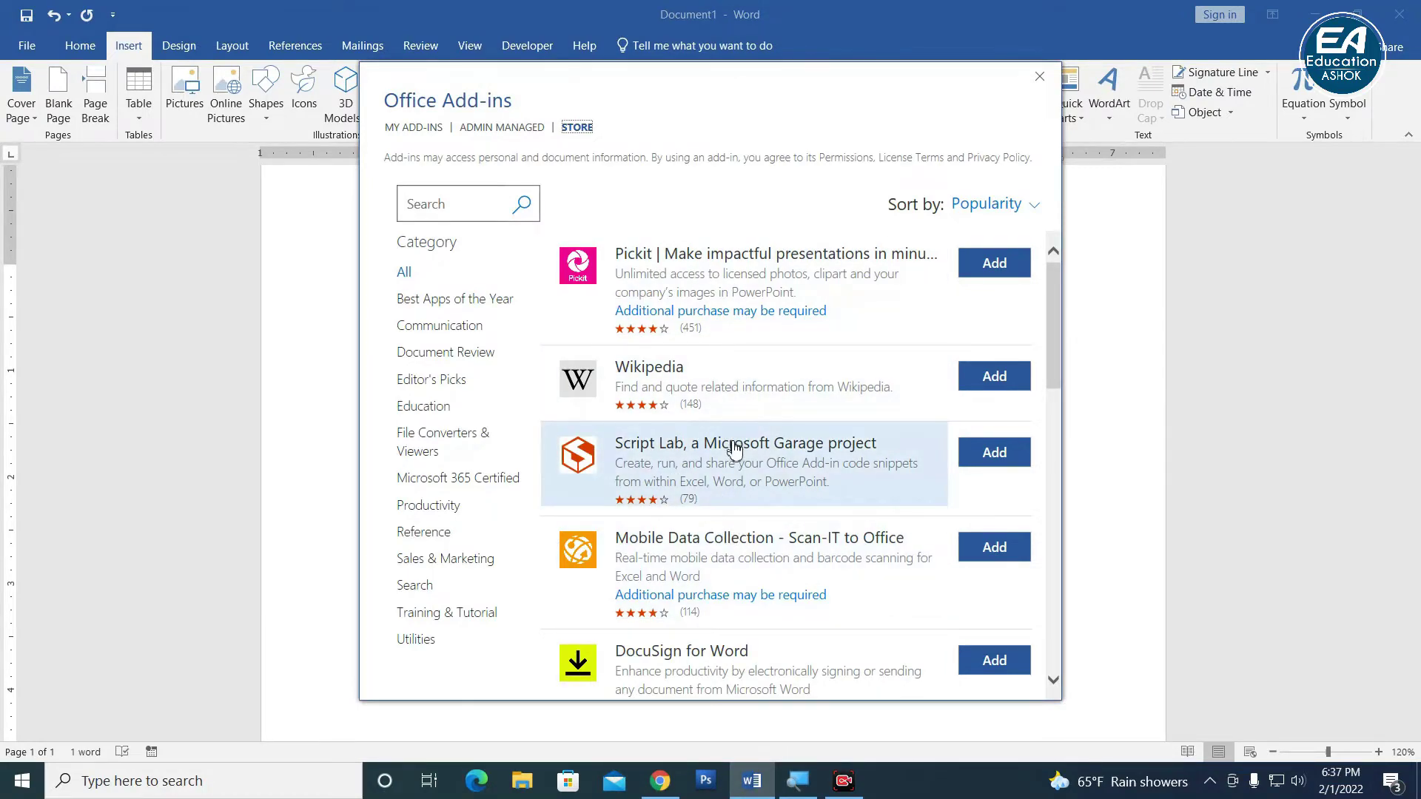
{"action": "scroll", "coordinate": [673, 405], "scroll_direction": "down", "scroll_amount": 2}
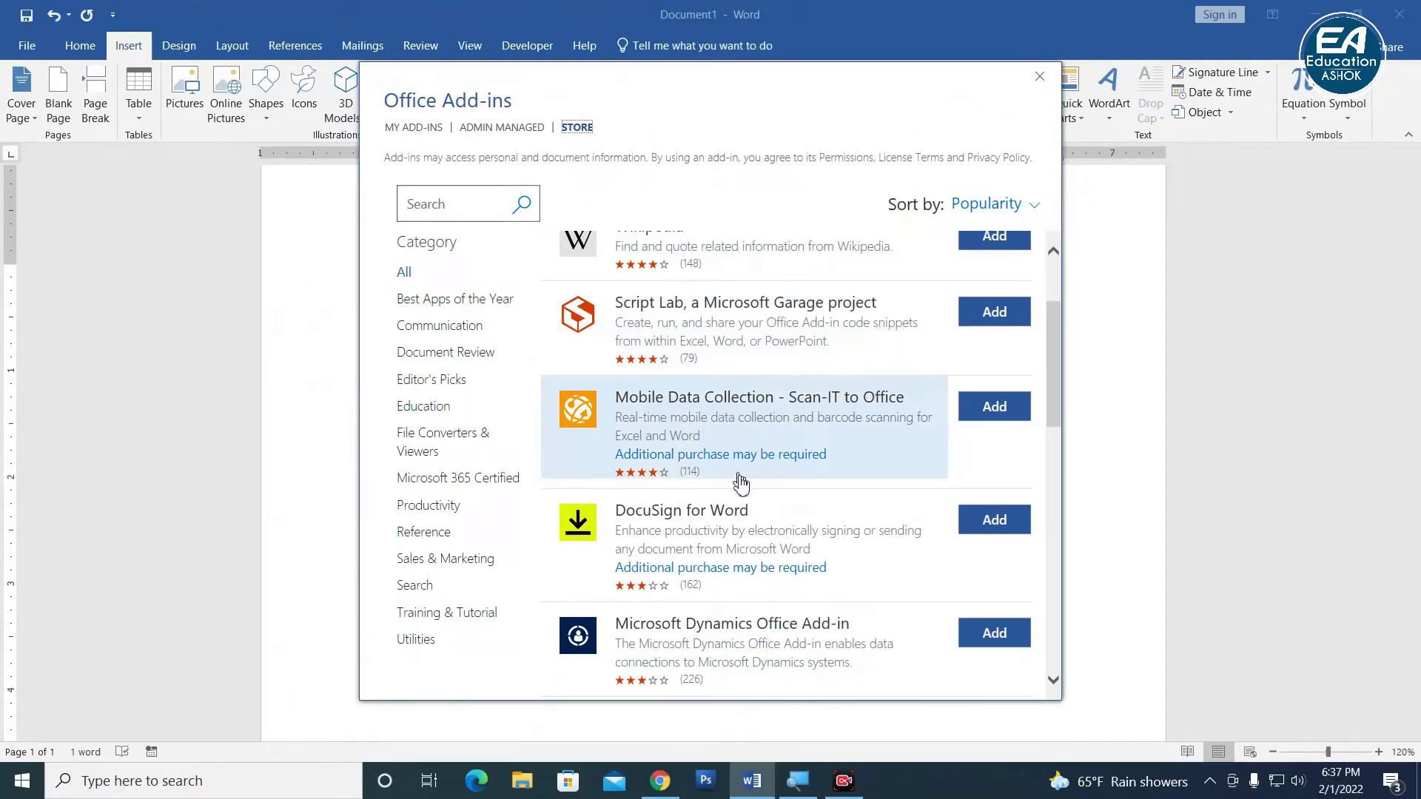
{"action": "scroll", "coordinate": [740, 483], "scroll_direction": "down", "scroll_amount": 2}
{"action": "scroll", "coordinate": [714, 488], "scroll_direction": "down", "scroll_amount": 4}
{"action": "scroll", "coordinate": [713, 489], "scroll_direction": "down", "scroll_amount": 2}
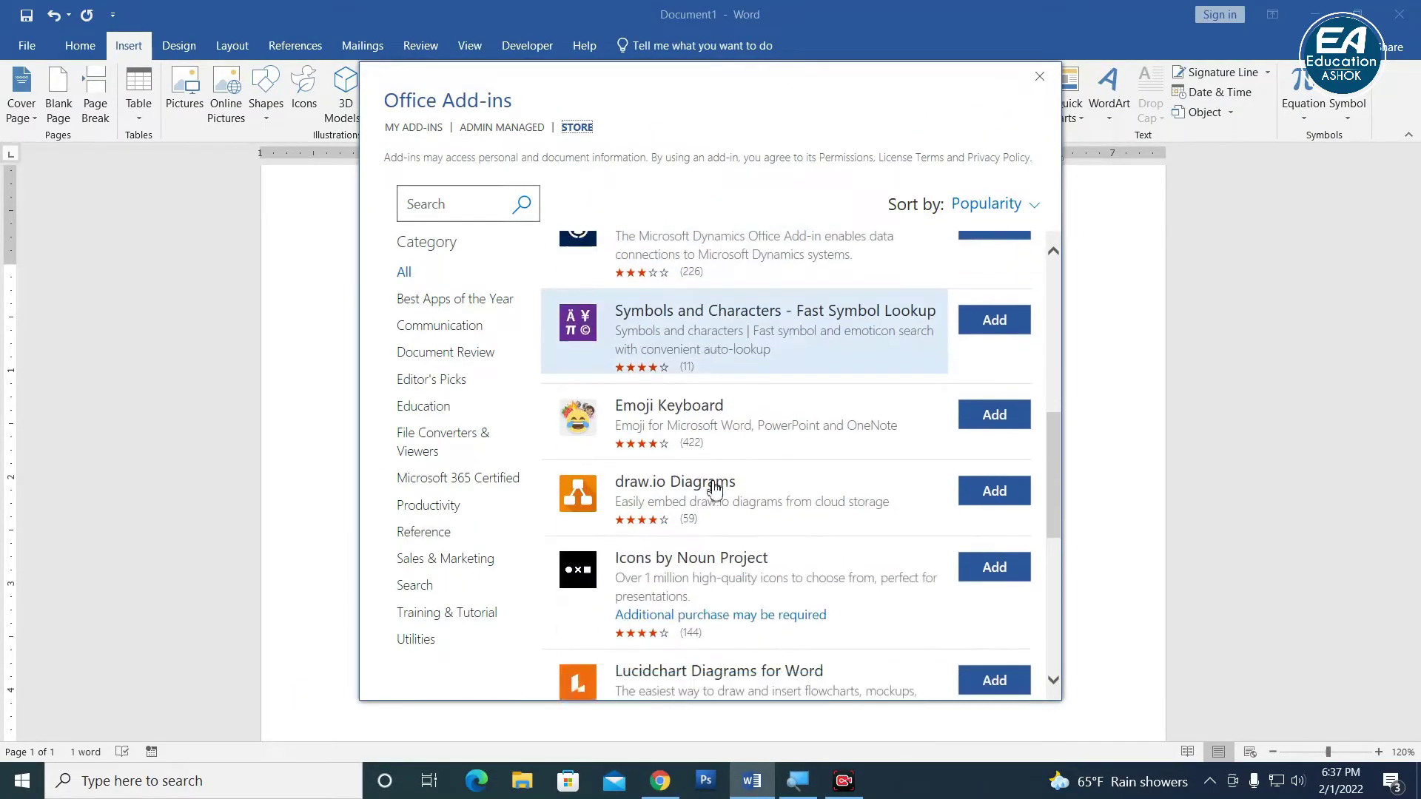
{"action": "scroll", "coordinate": [714, 488], "scroll_direction": "down", "scroll_amount": 2}
{"action": "scroll", "coordinate": [714, 481], "scroll_direction": "down", "scroll_amount": 1}
{"action": "scroll", "coordinate": [714, 470], "scroll_direction": "down", "scroll_amount": 3}
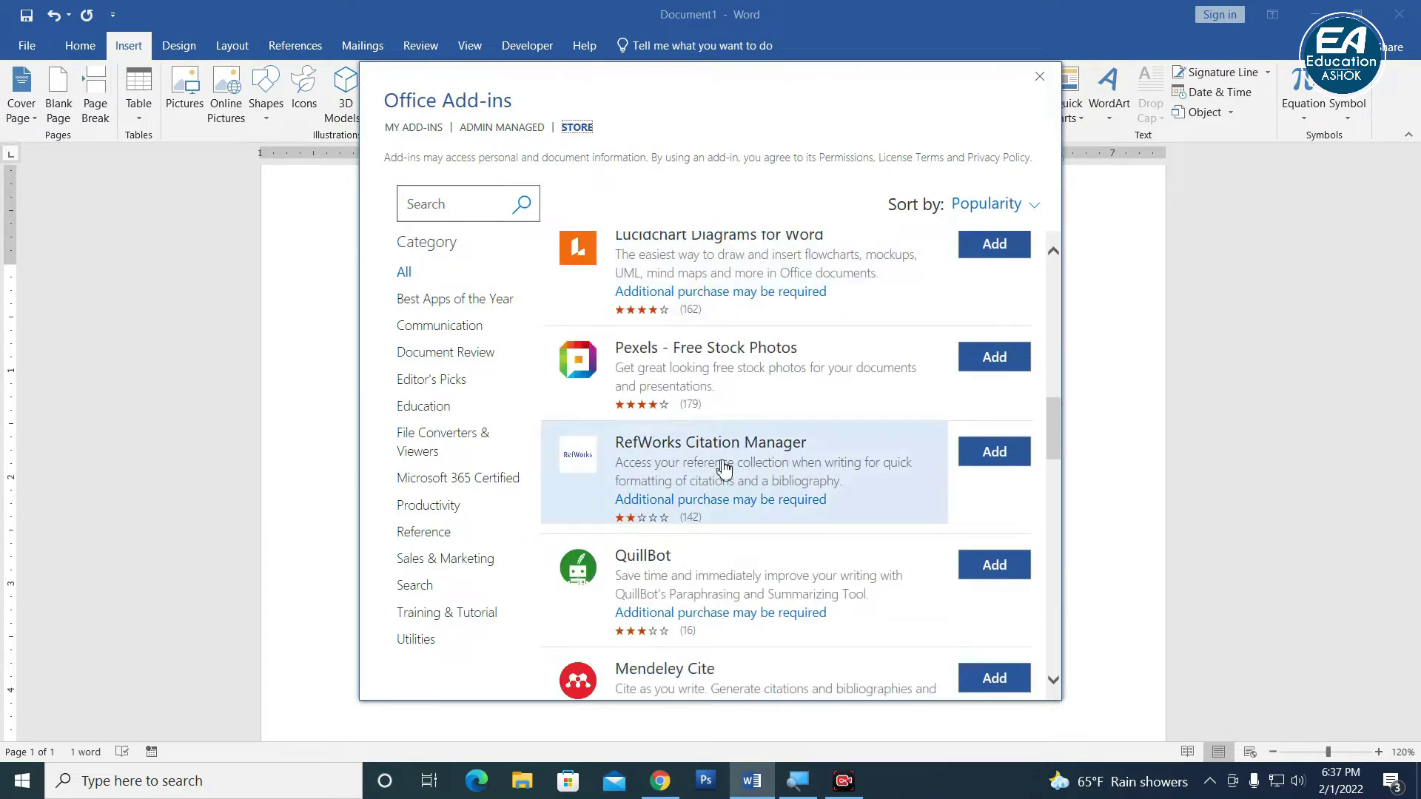
{"action": "scroll", "coordinate": [723, 469], "scroll_direction": "down", "scroll_amount": 2}
{"action": "scroll", "coordinate": [726, 470], "scroll_direction": "down", "scroll_amount": 2}
{"action": "scroll", "coordinate": [731, 469], "scroll_direction": "down", "scroll_amount": 2}
{"action": "scroll", "coordinate": [734, 477], "scroll_direction": "down", "scroll_amount": 1}
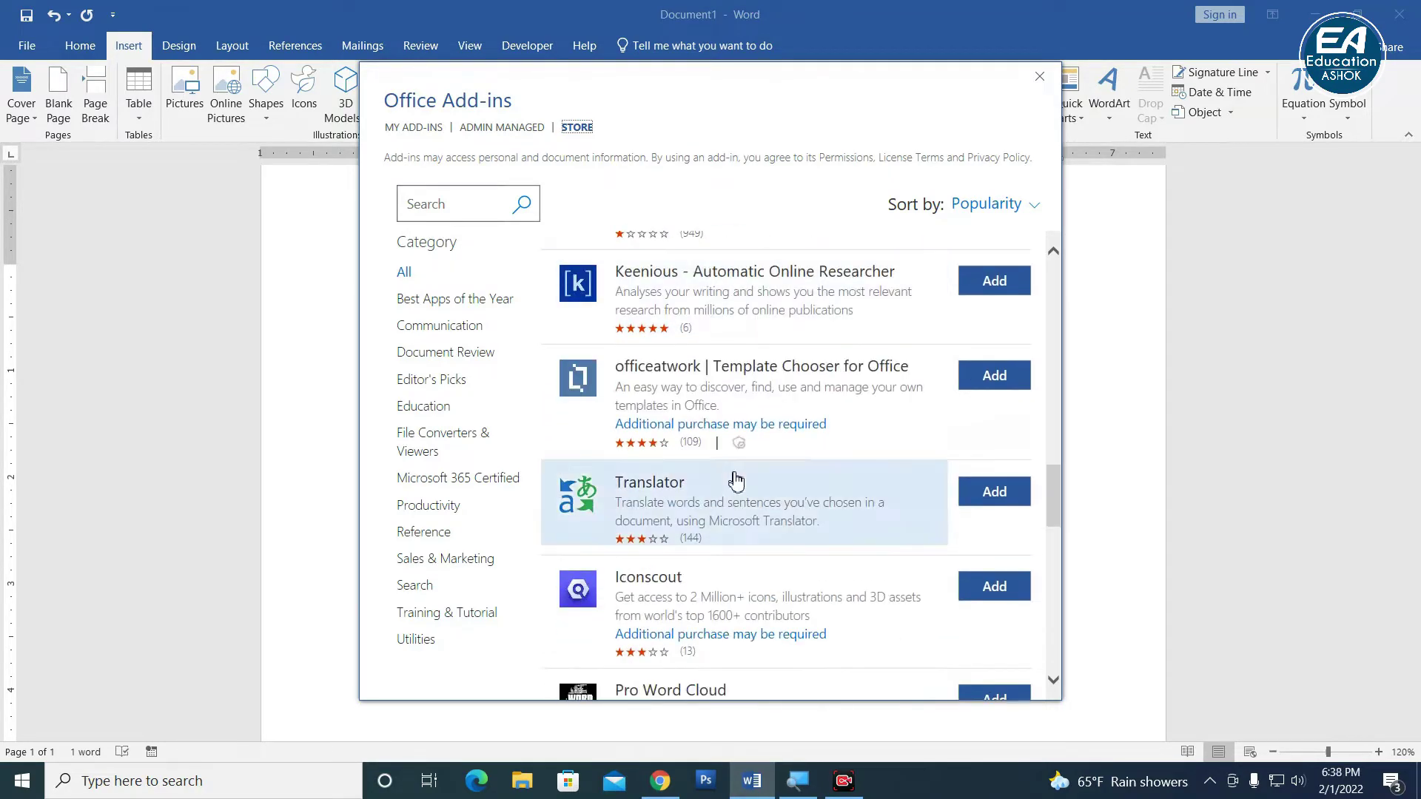
{"action": "scroll", "coordinate": [735, 481], "scroll_direction": "down", "scroll_amount": 1}
{"action": "scroll", "coordinate": [736, 479], "scroll_direction": "down", "scroll_amount": 3}
{"action": "scroll", "coordinate": [736, 482], "scroll_direction": "down", "scroll_amount": 1}
{"action": "scroll", "coordinate": [738, 489], "scroll_direction": "down", "scroll_amount": 1}
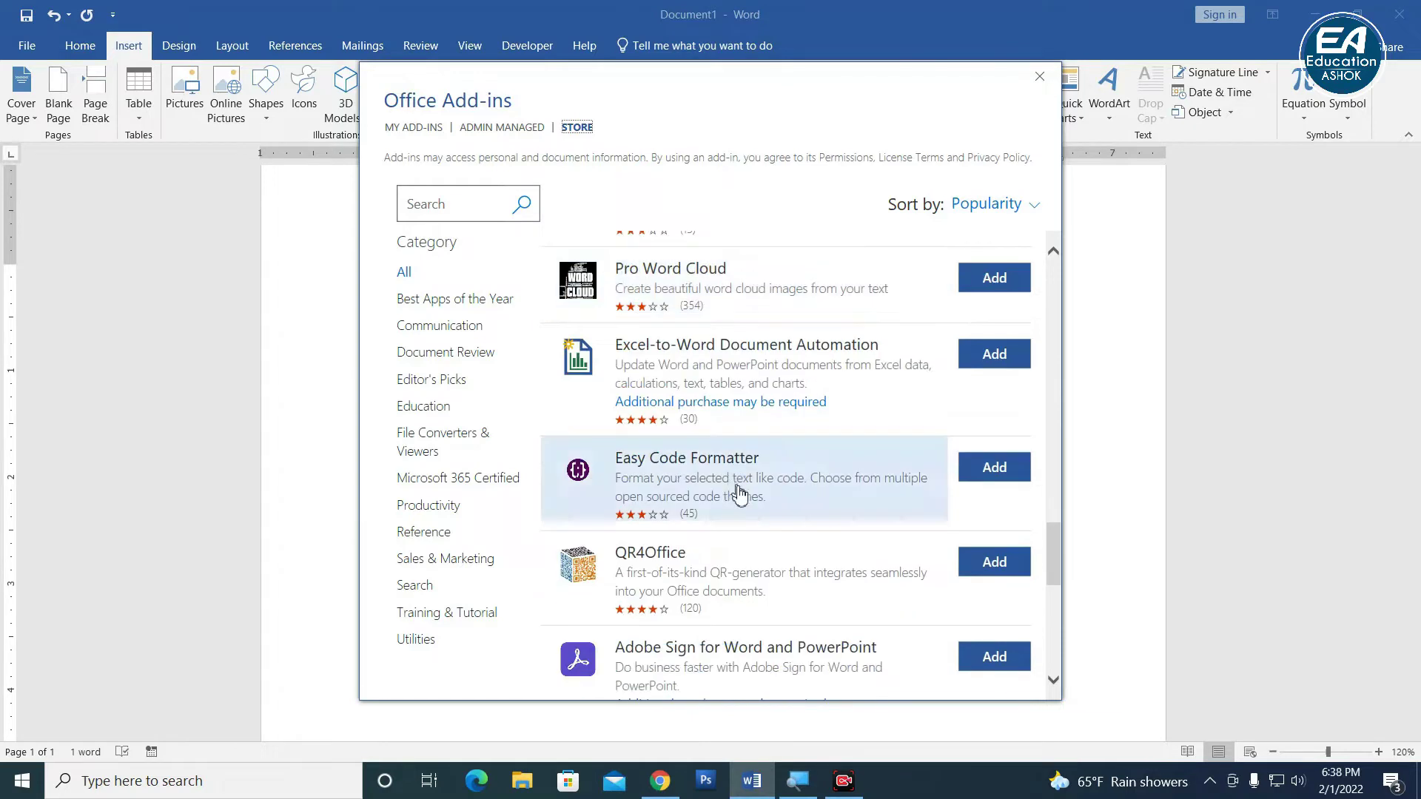
{"action": "scroll", "coordinate": [692, 481], "scroll_direction": "down", "scroll_amount": 1}
{"action": "scroll", "coordinate": [666, 473], "scroll_direction": "down", "scroll_amount": 1}
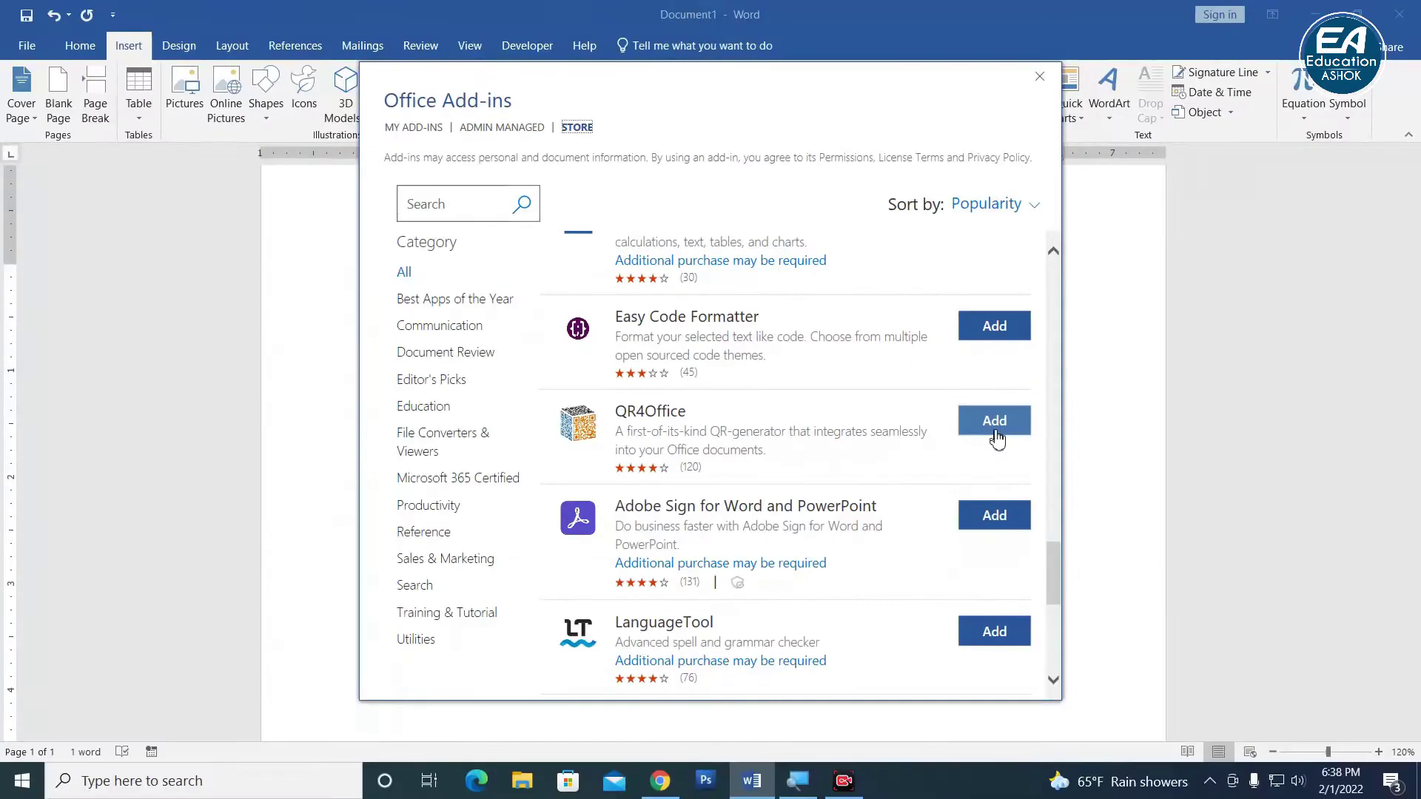
Add QR4Office, accept its license terms, and close its task pane.
{"action": "left_click", "coordinate": [996, 436]}
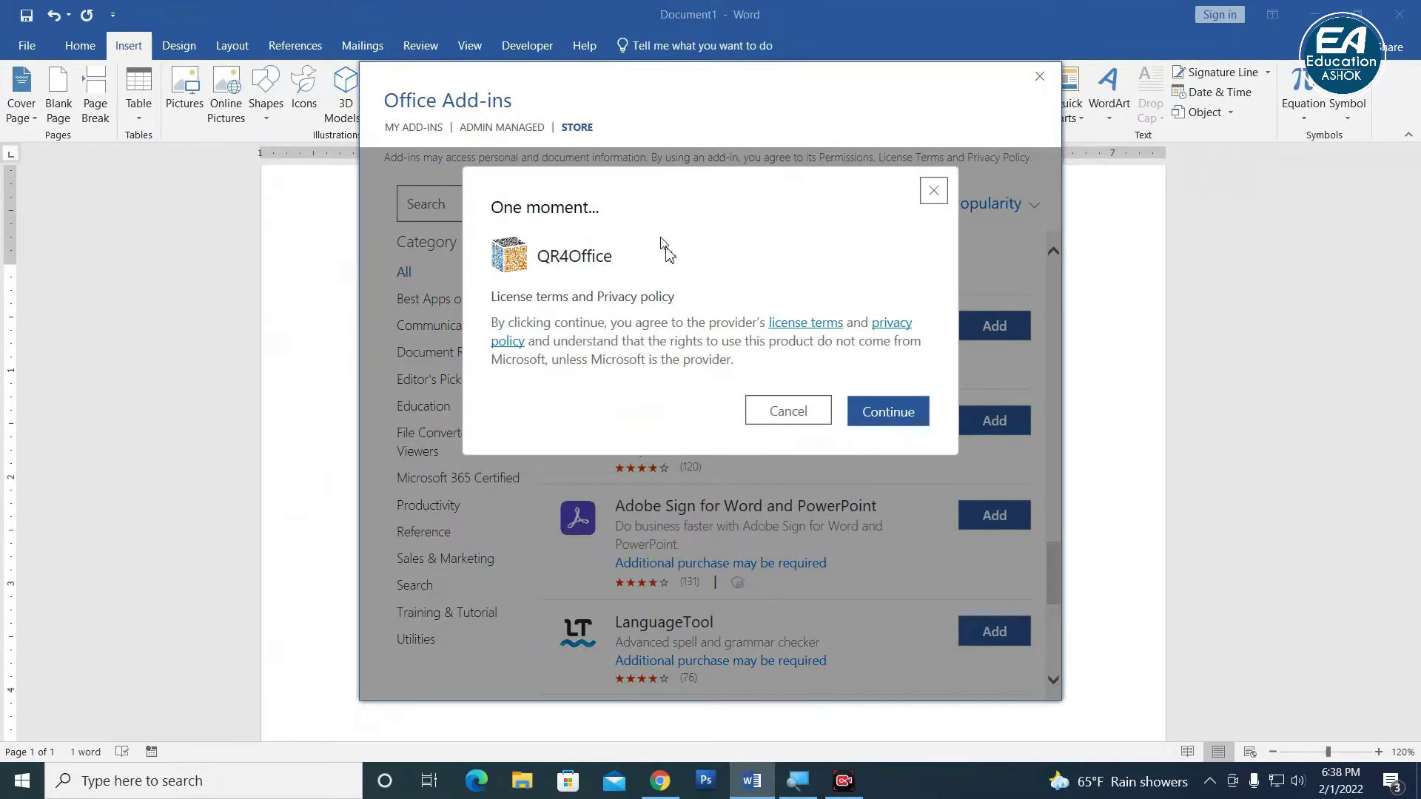
{"action": "left_click", "coordinate": [892, 411]}
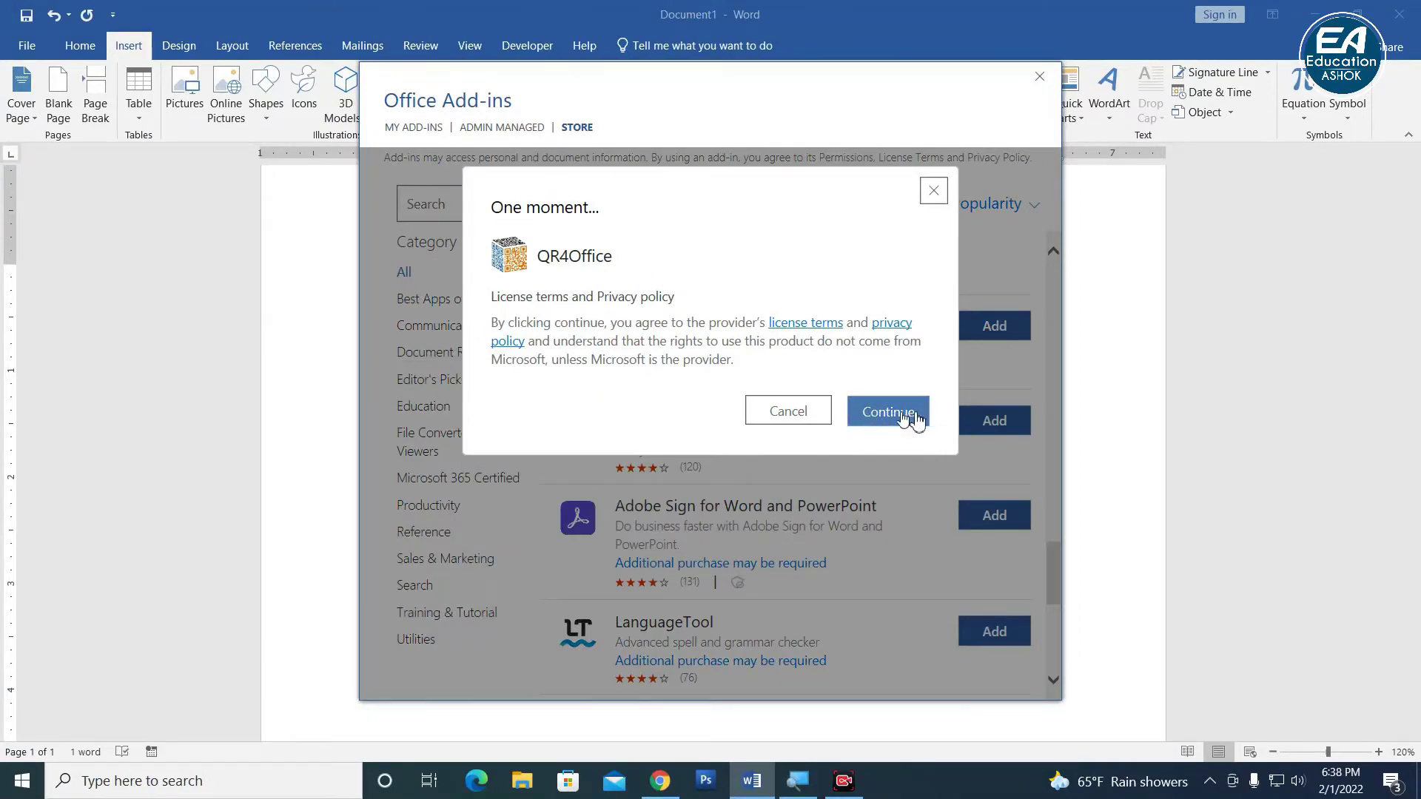
{"action": "left_click", "coordinate": [881, 413]}
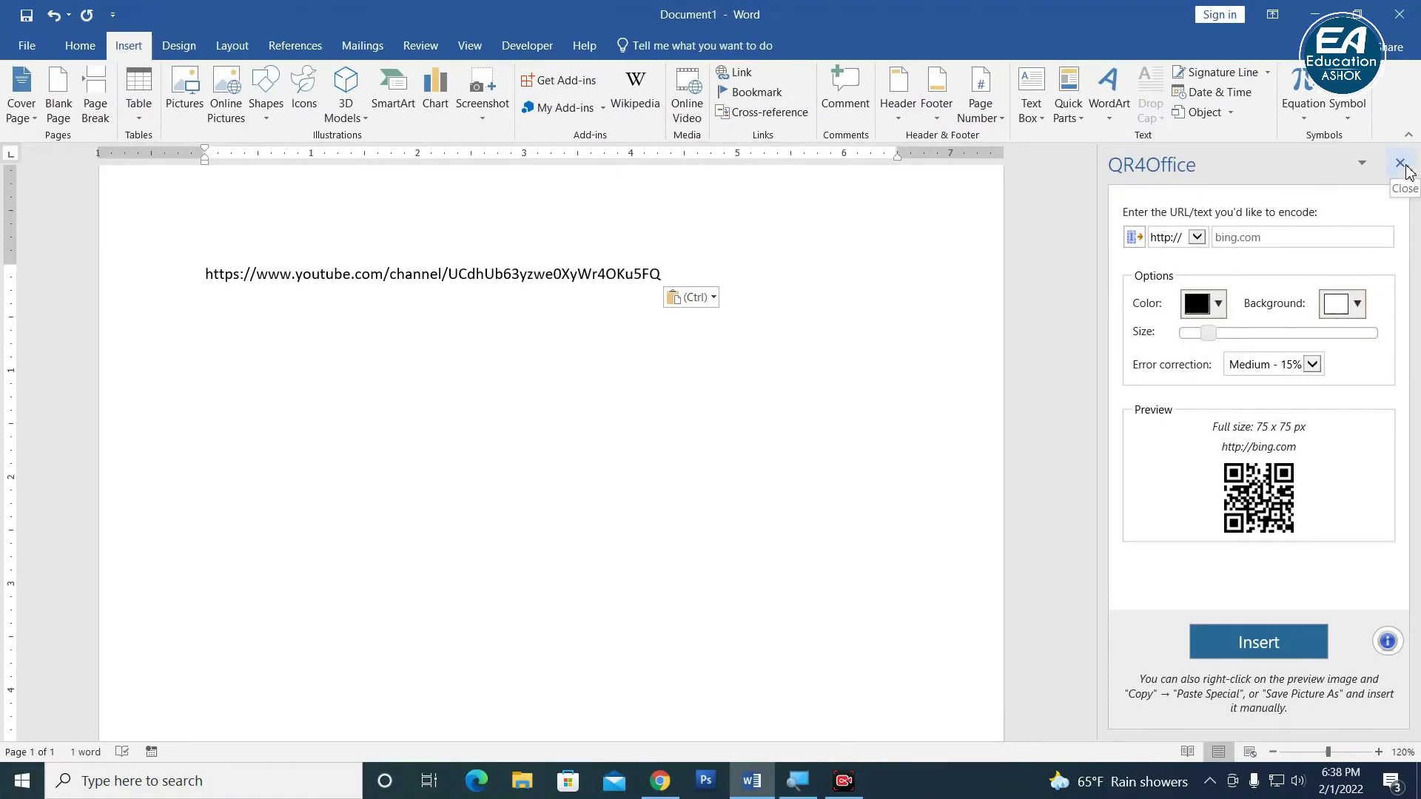
{"action": "left_click", "coordinate": [1400, 164]}
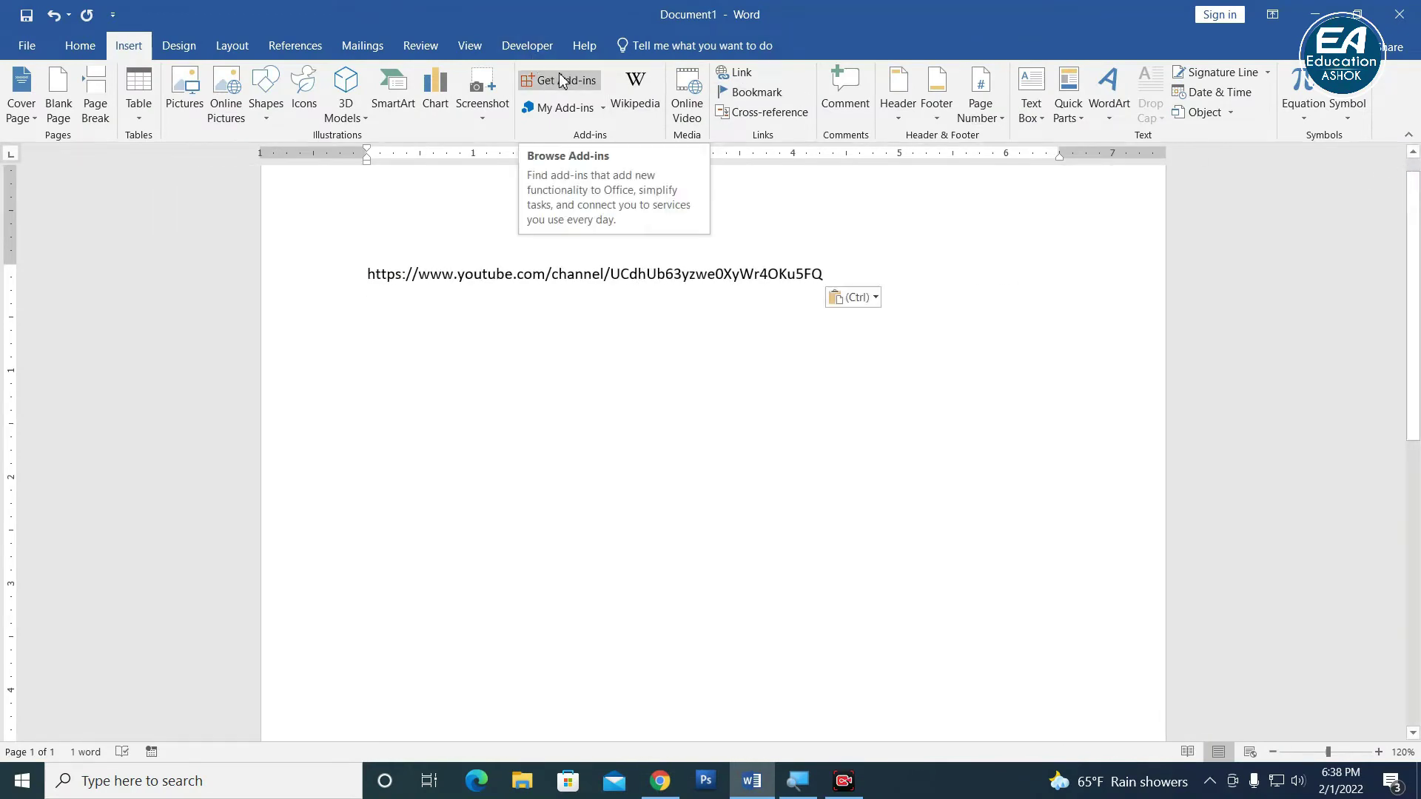
Launch QR4Office from the My Add-ins recently used list.
{"action": "left_click", "coordinate": [596, 111]}
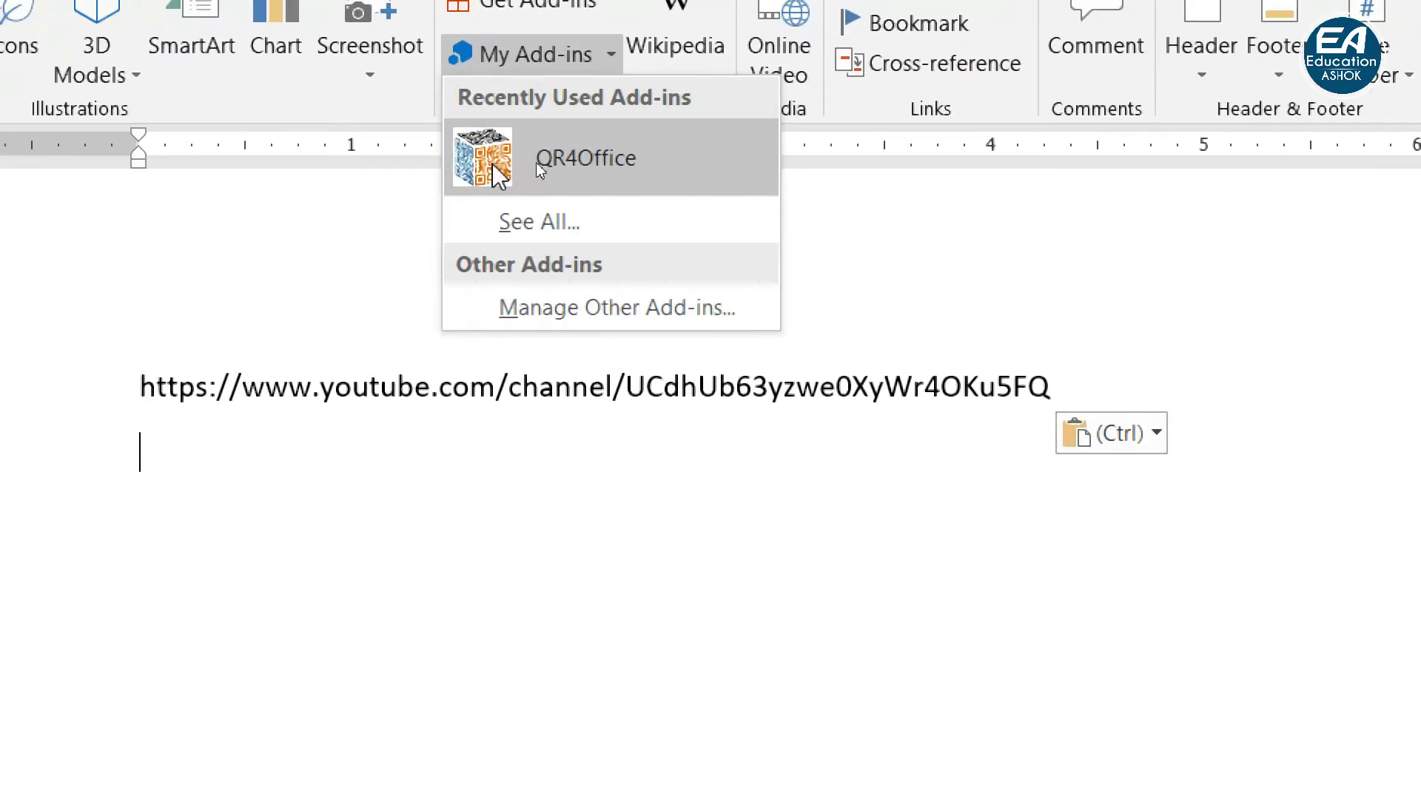
{"action": "left_click", "coordinate": [591, 160]}
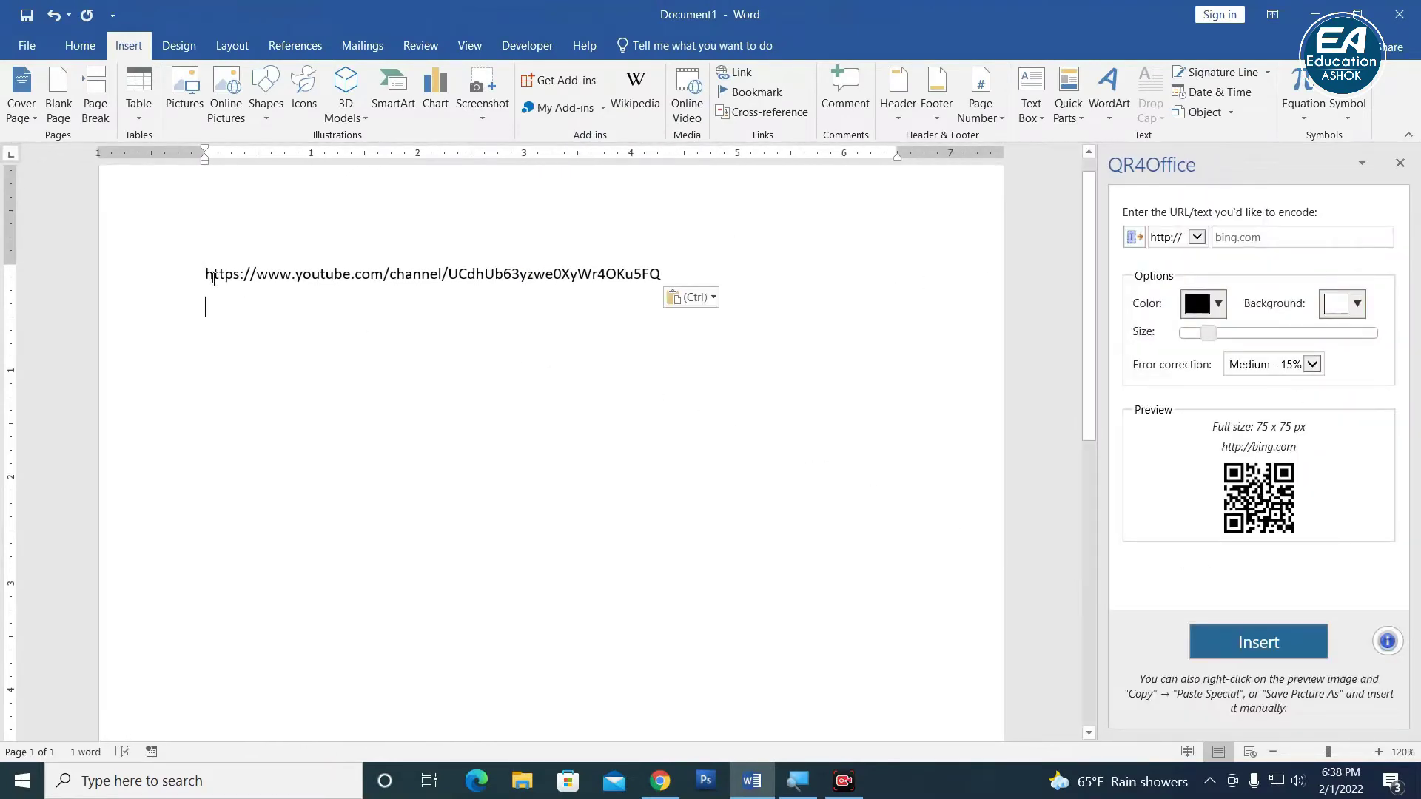
Copy the YouTube URL from the document and paste it into QR4Office's URL field.
{"action": "left_click_drag", "start_coordinate": [207, 275], "coordinate": [491, 282]}
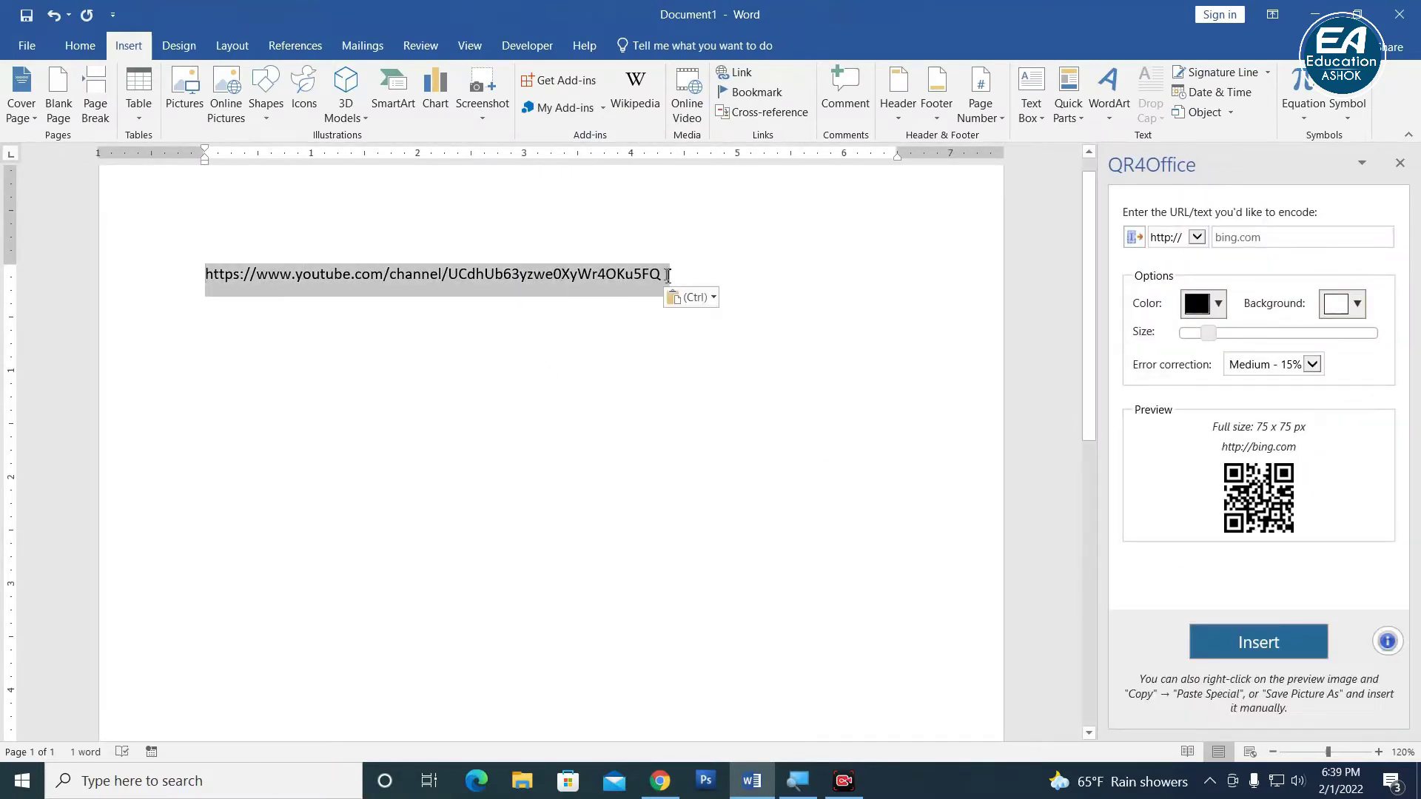
{"action": "right_click", "coordinate": [494, 280]}
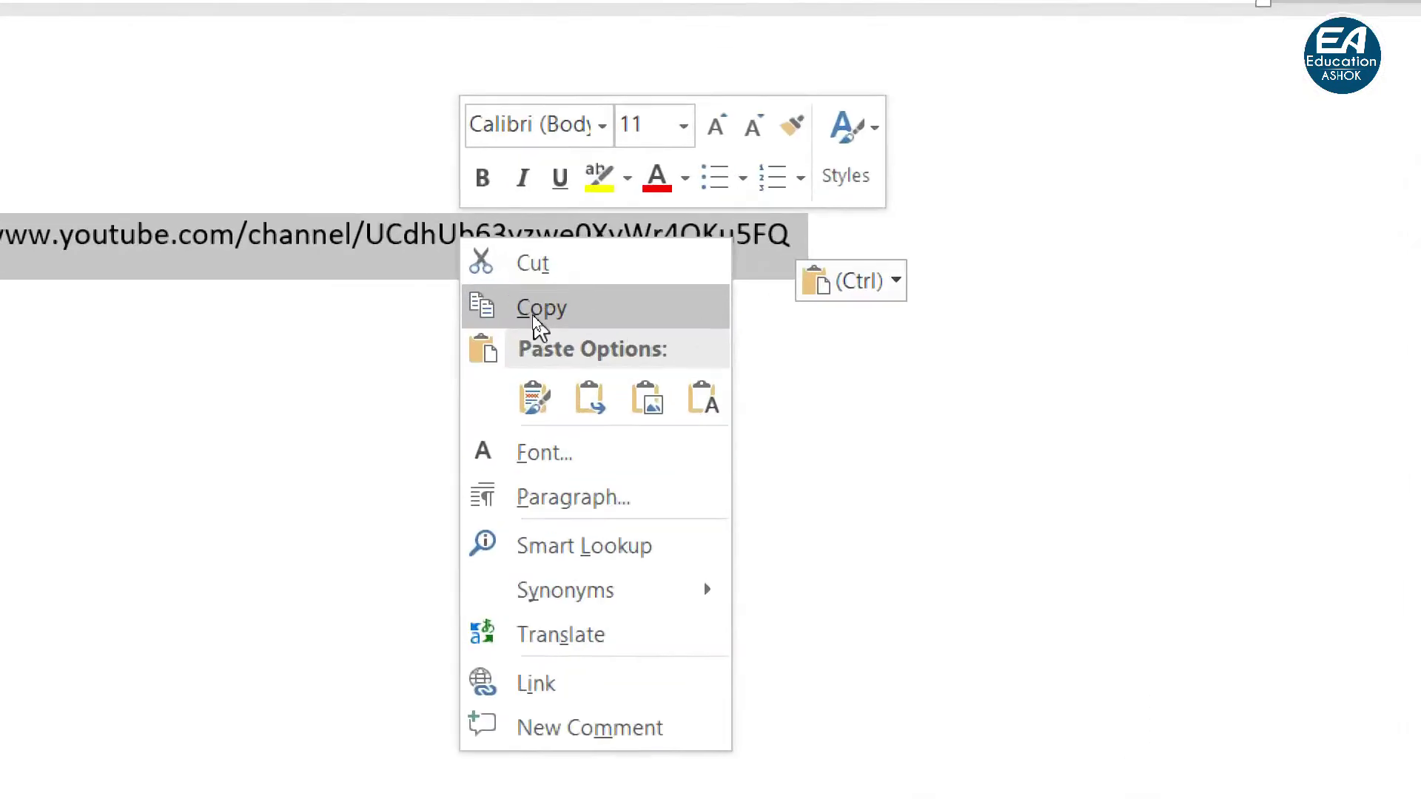
{"action": "left_click", "coordinate": [534, 316]}
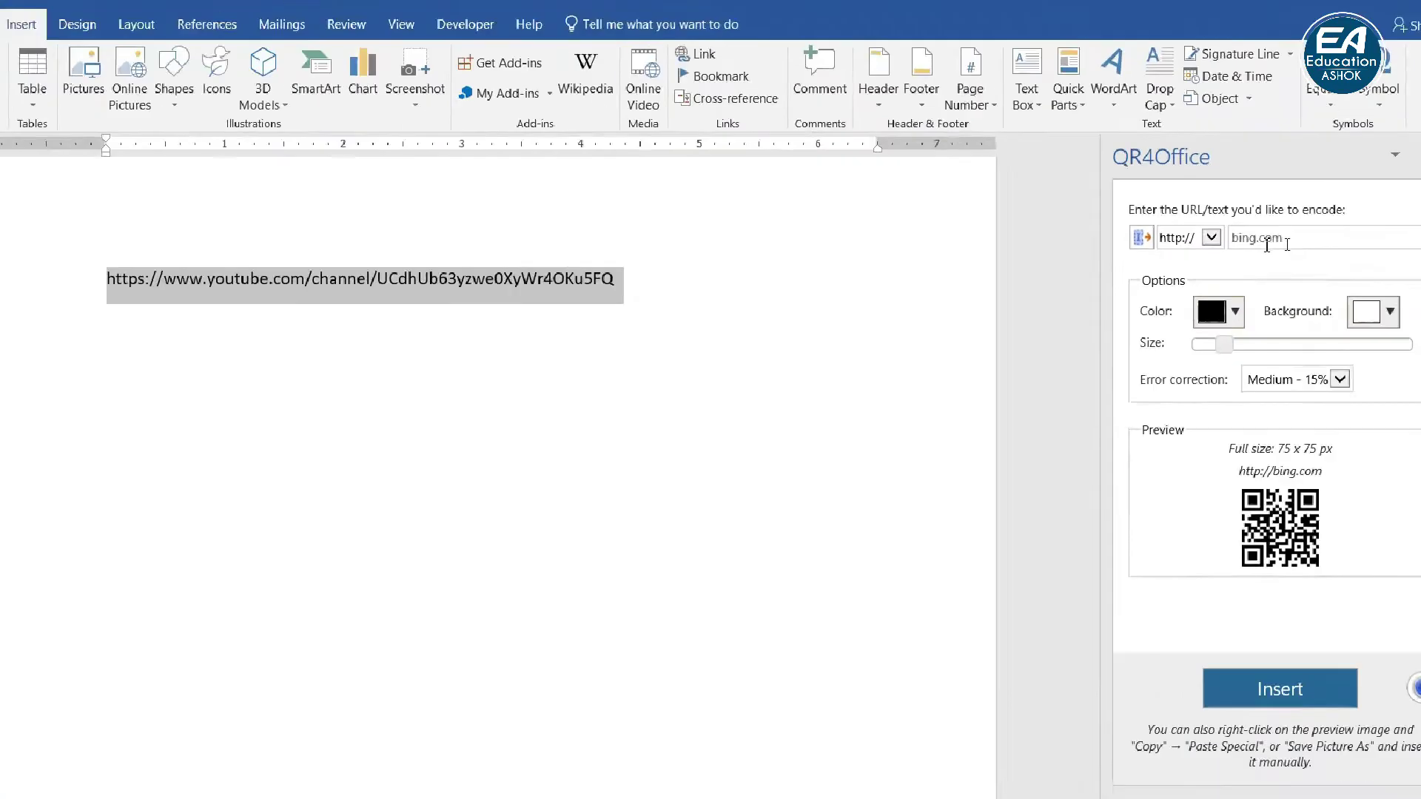
{"action": "left_click", "coordinate": [1265, 241]}
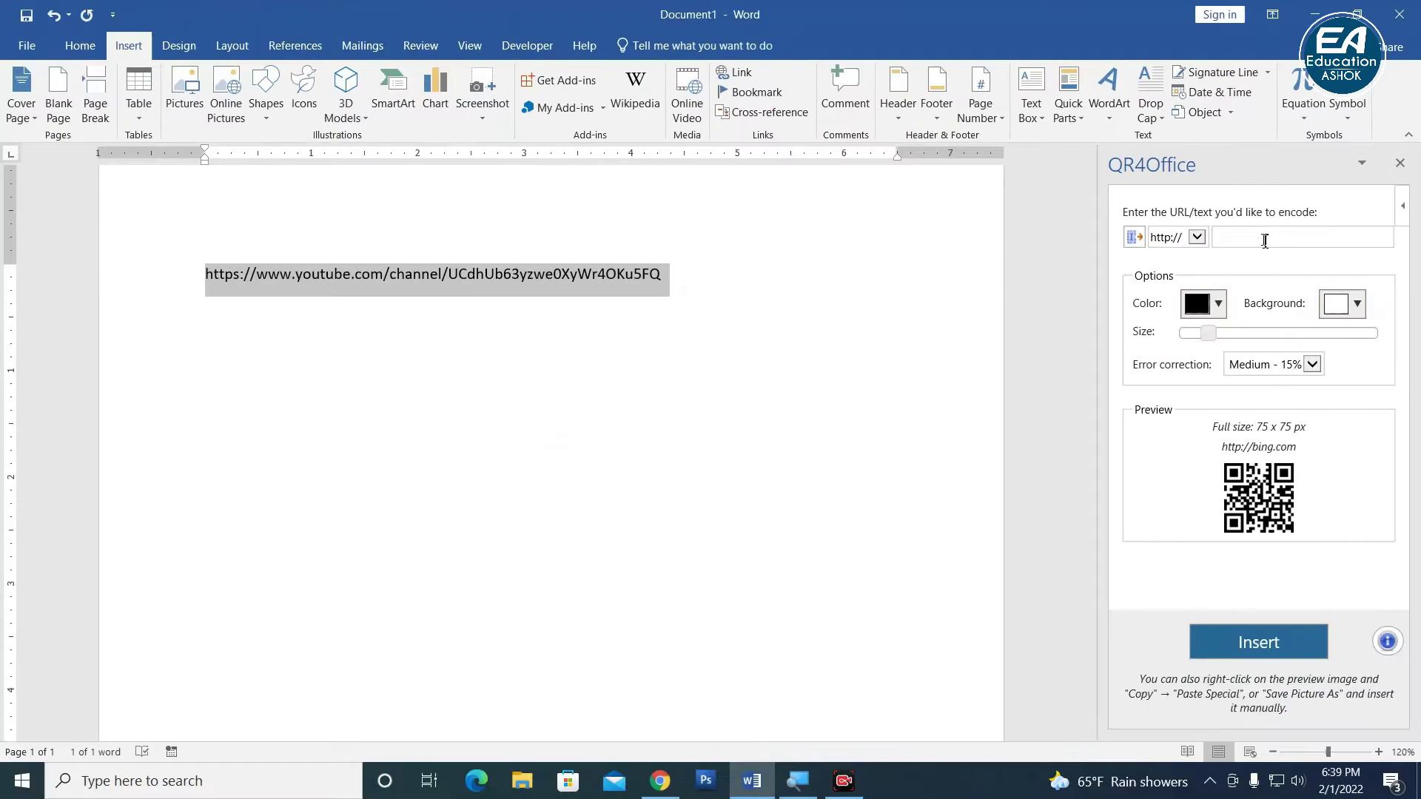
{"action": "right_click", "coordinate": [1263, 240]}
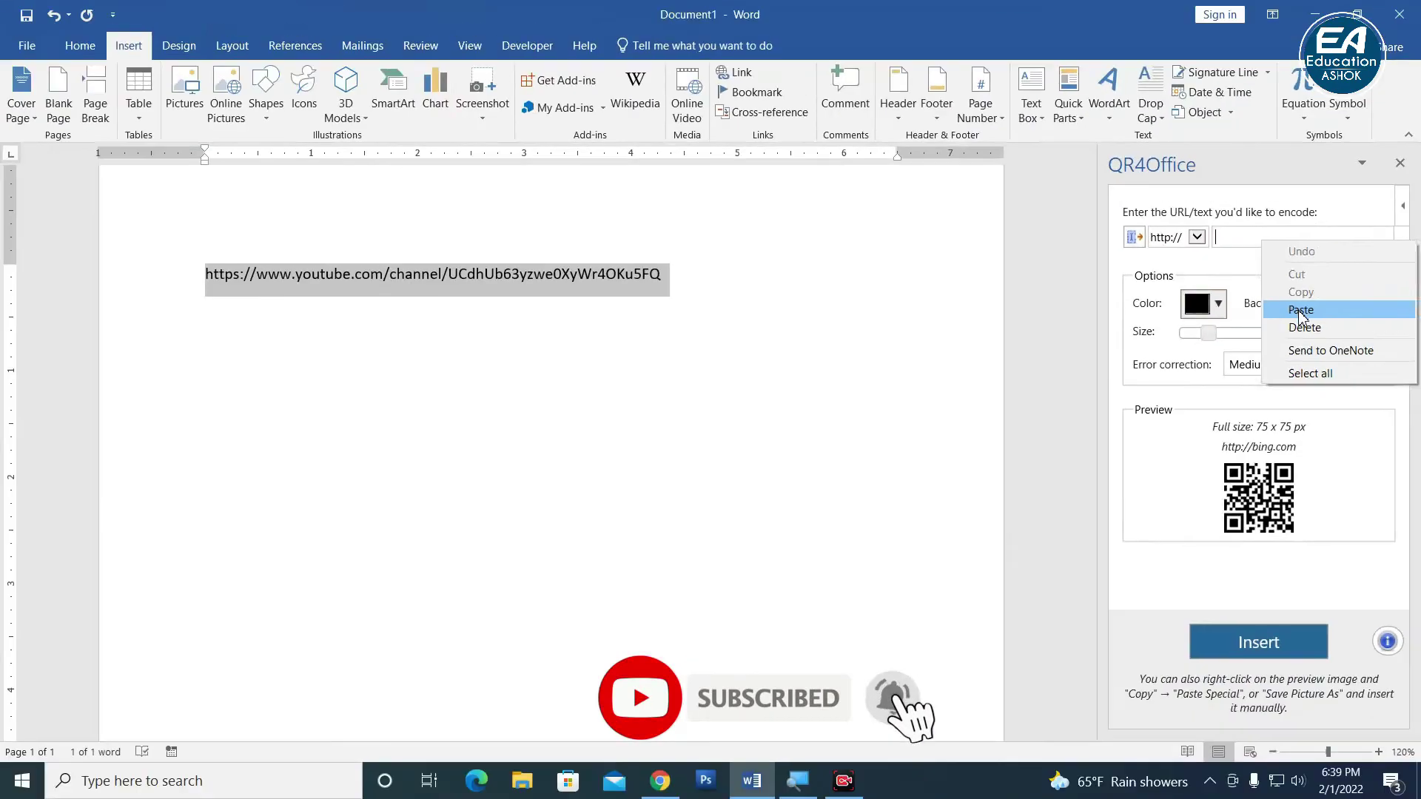
{"action": "left_click", "coordinate": [1300, 311]}
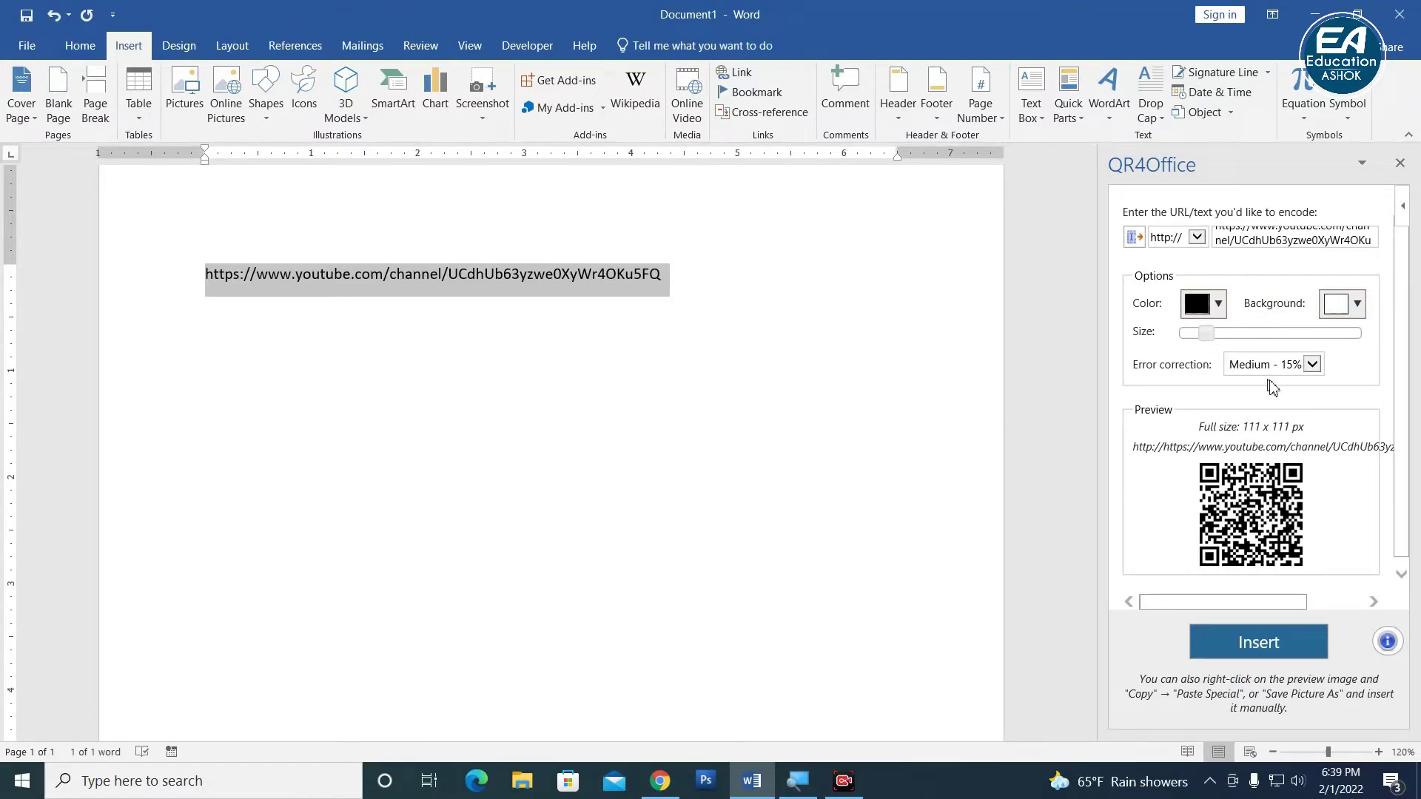
{"action": "scroll", "coordinate": [1399, 377], "scroll_direction": "down", "scroll_amount": 1}
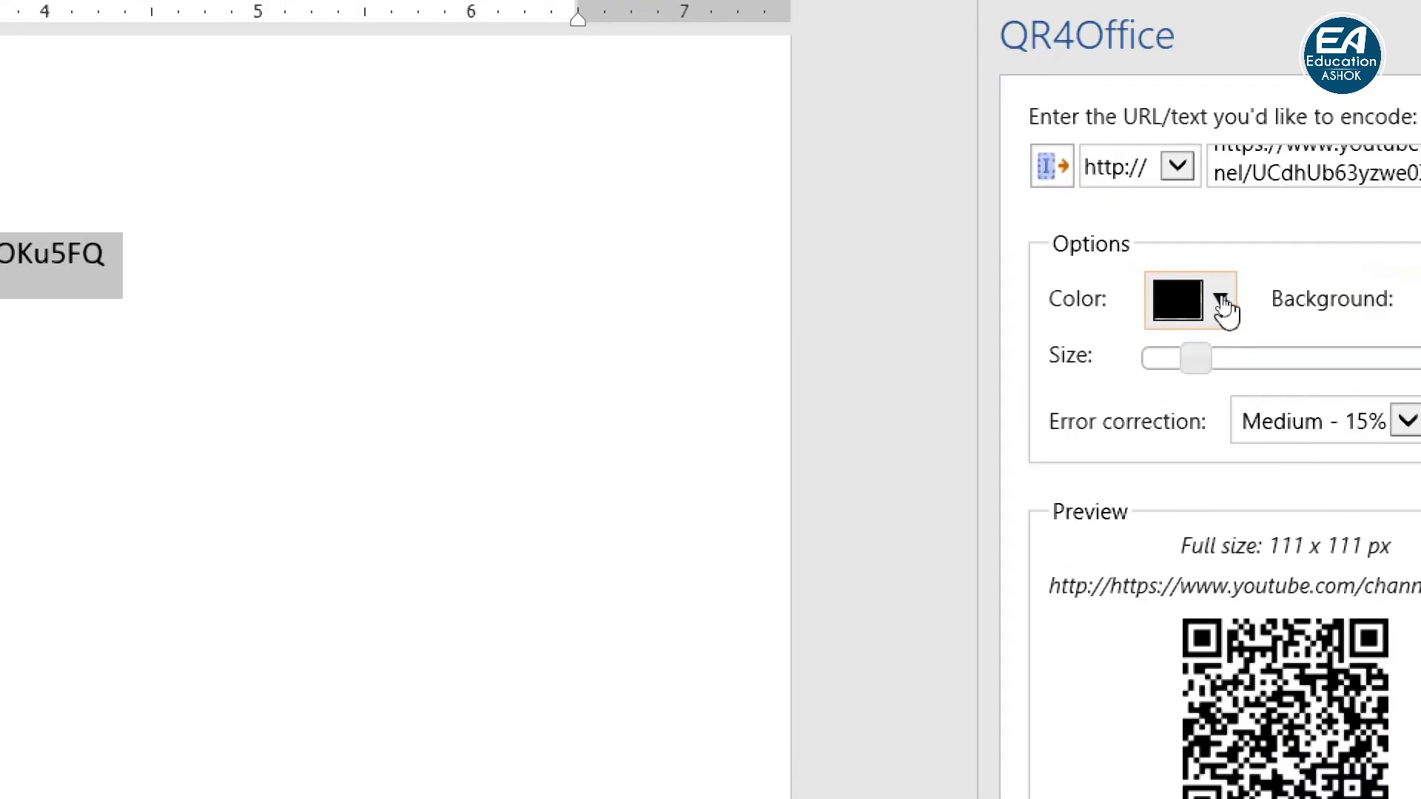
Try red, dark navy, black and gold as the QR code colour.
{"action": "left_click", "coordinate": [1219, 298]}
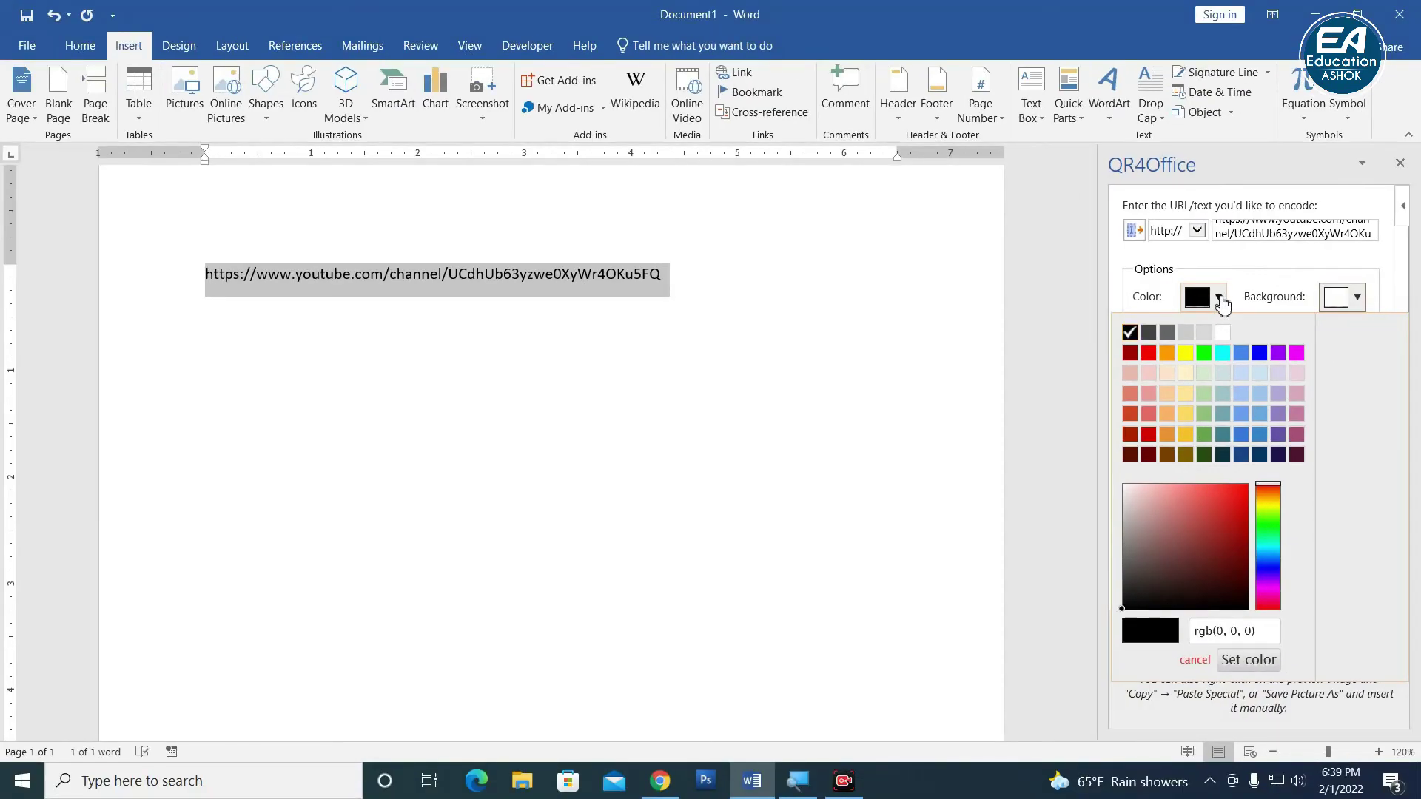
{"action": "left_click", "coordinate": [1150, 434]}
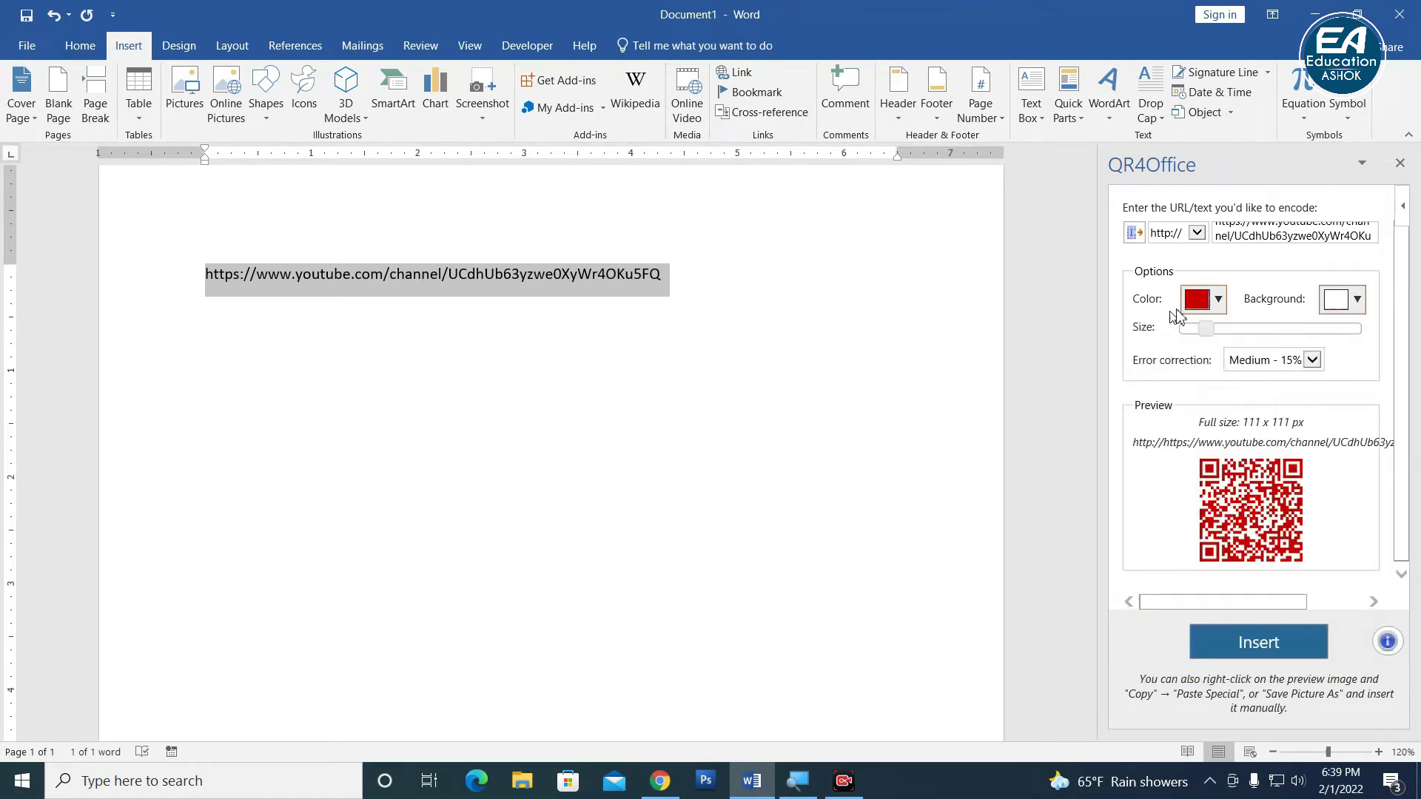
{"action": "left_click", "coordinate": [1218, 299]}
{"action": "left_click", "coordinate": [1258, 457]}
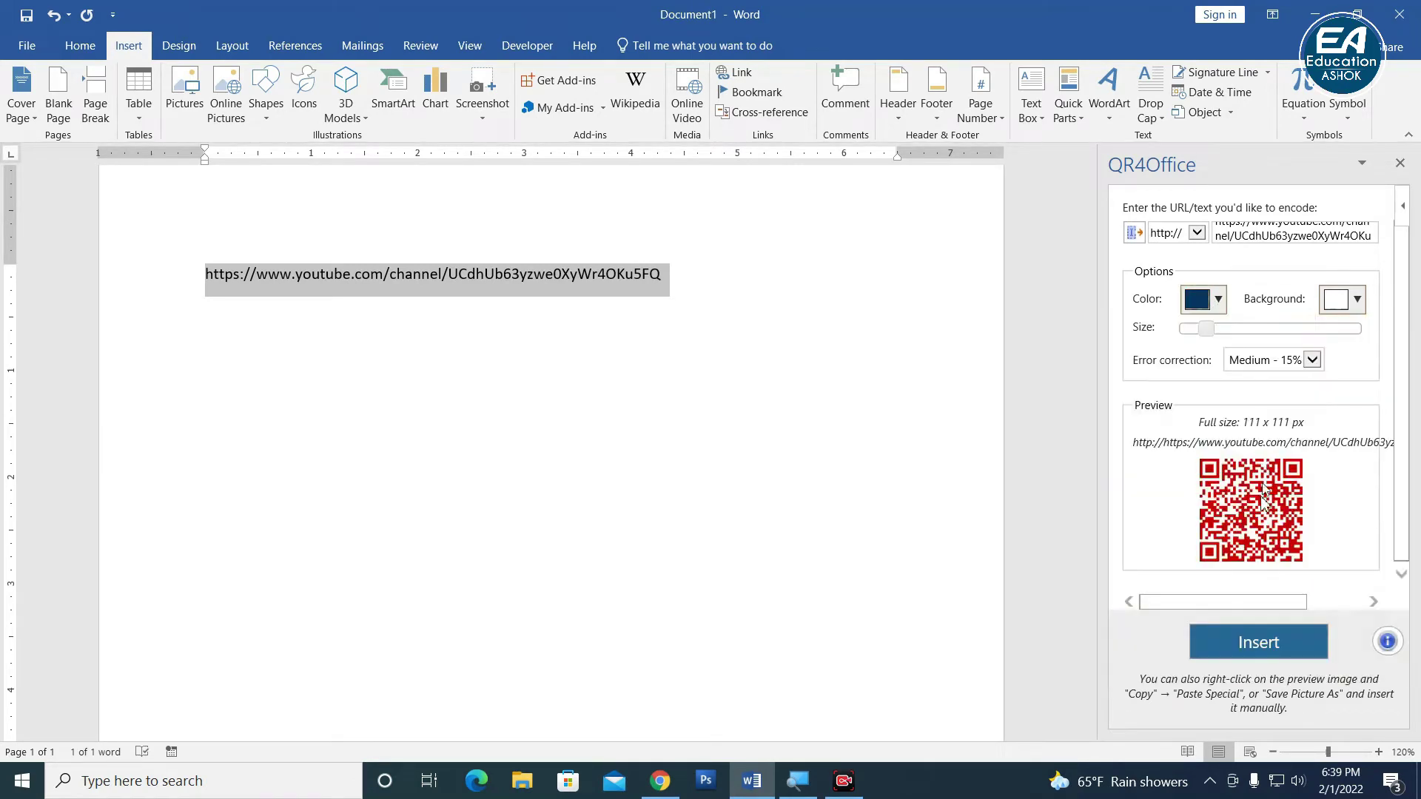
{"action": "left_click", "coordinate": [1208, 299]}
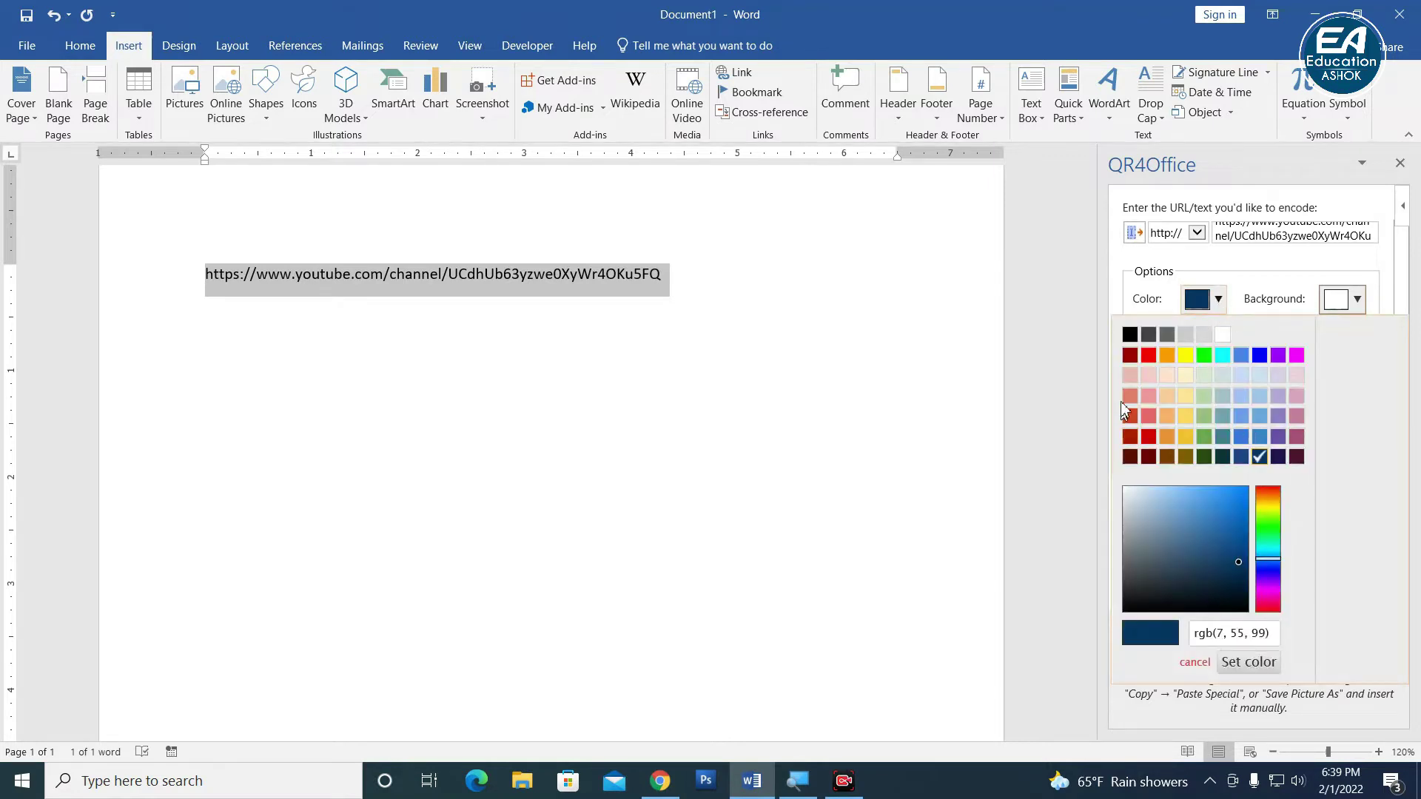
{"action": "left_click", "coordinate": [1131, 335]}
{"action": "left_click", "coordinate": [1218, 299]}
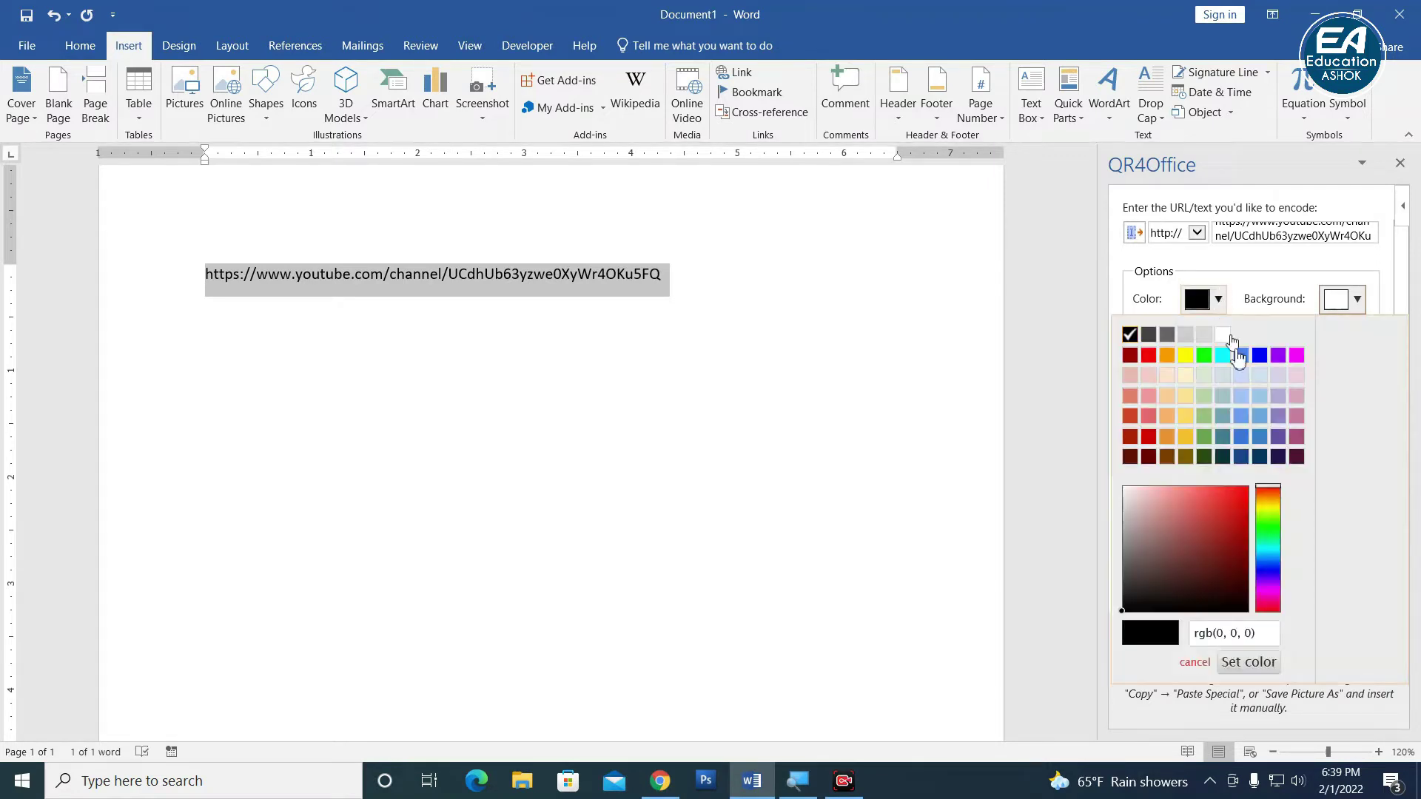
{"action": "left_click", "coordinate": [1186, 436]}
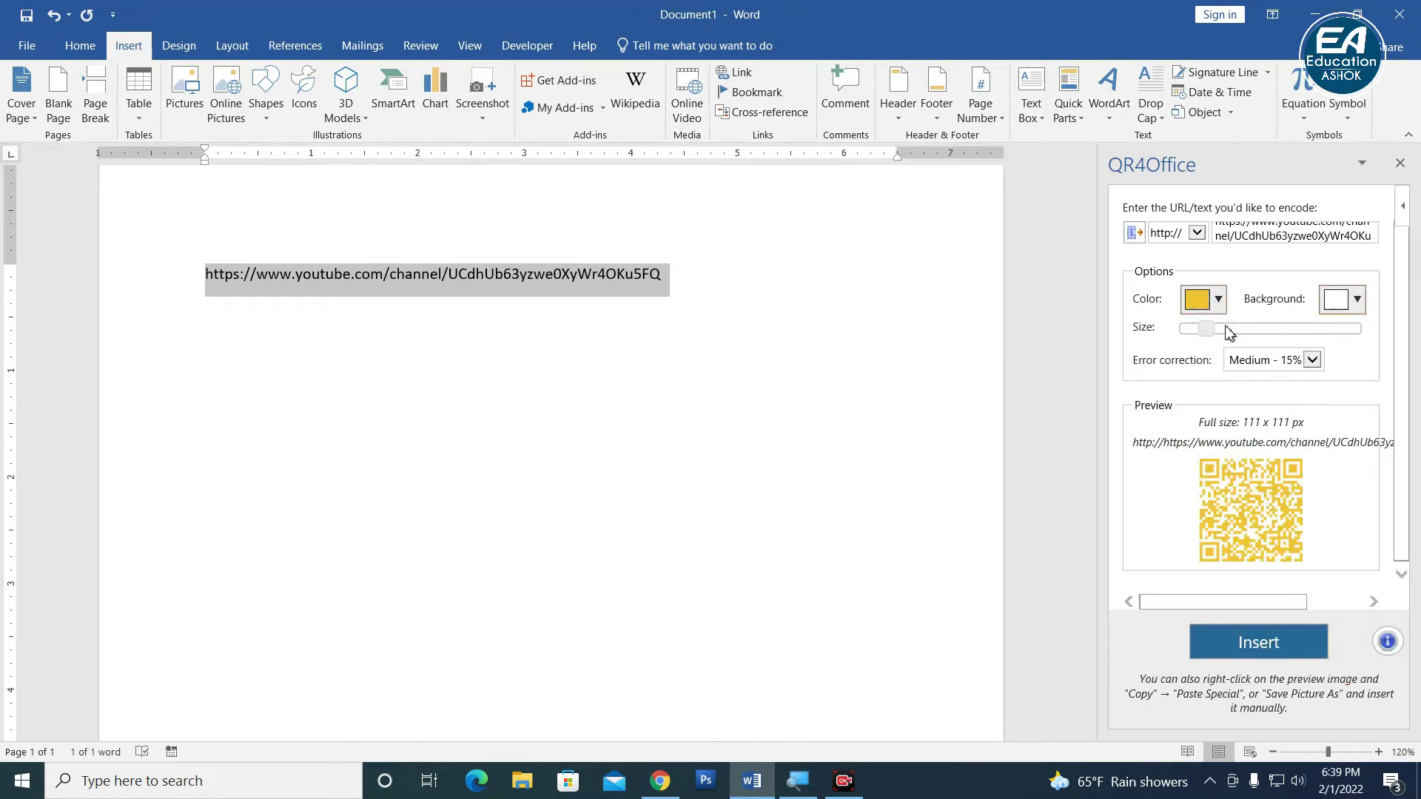
Pick and apply a custom green-teal code colour, then switch it to red.
{"action": "left_click", "coordinate": [1218, 299]}
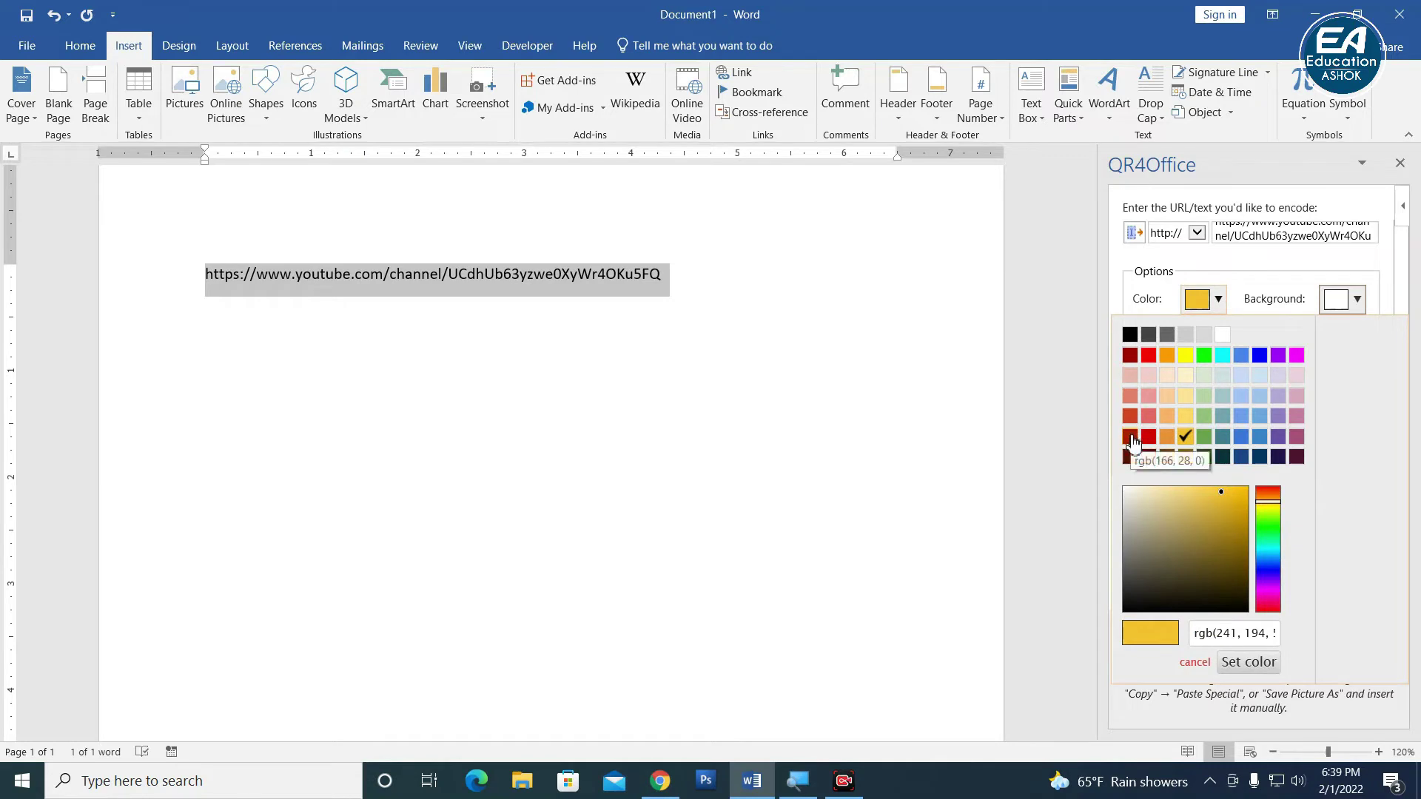
{"action": "left_click_drag", "start_coordinate": [1202, 481], "coordinate": [1256, 548]}
{"action": "left_click", "coordinate": [1269, 524]}
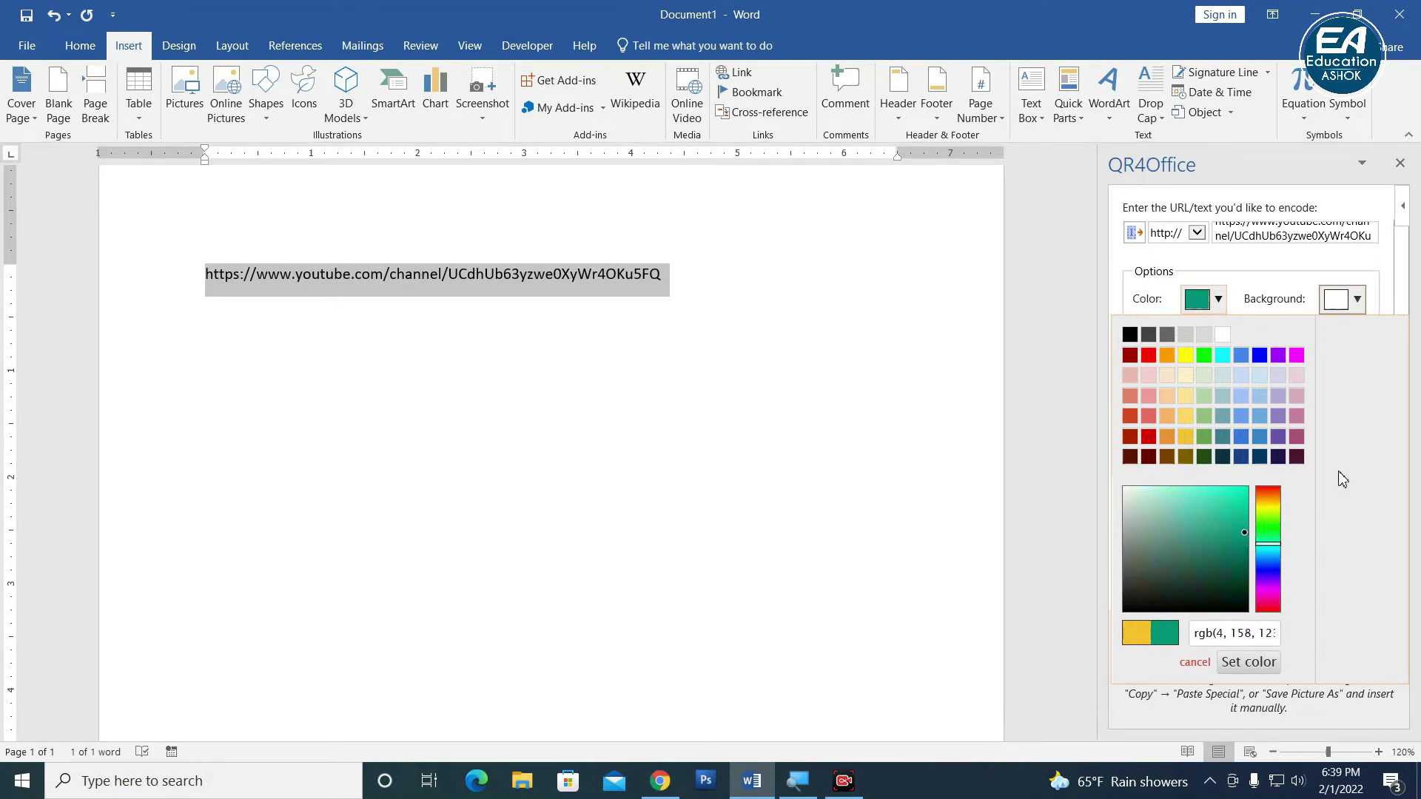
{"action": "left_click", "coordinate": [1249, 662]}
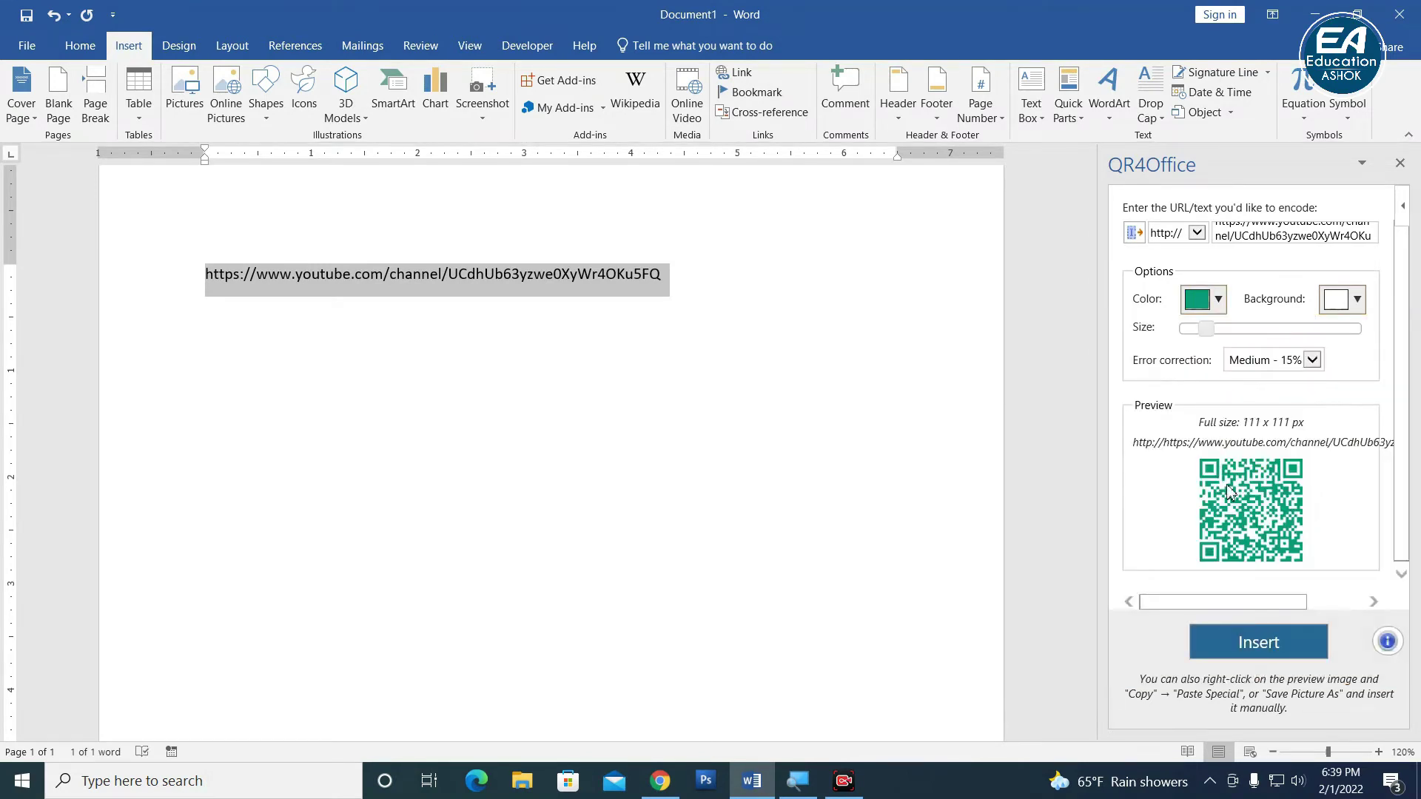
{"action": "left_click", "coordinate": [1214, 300]}
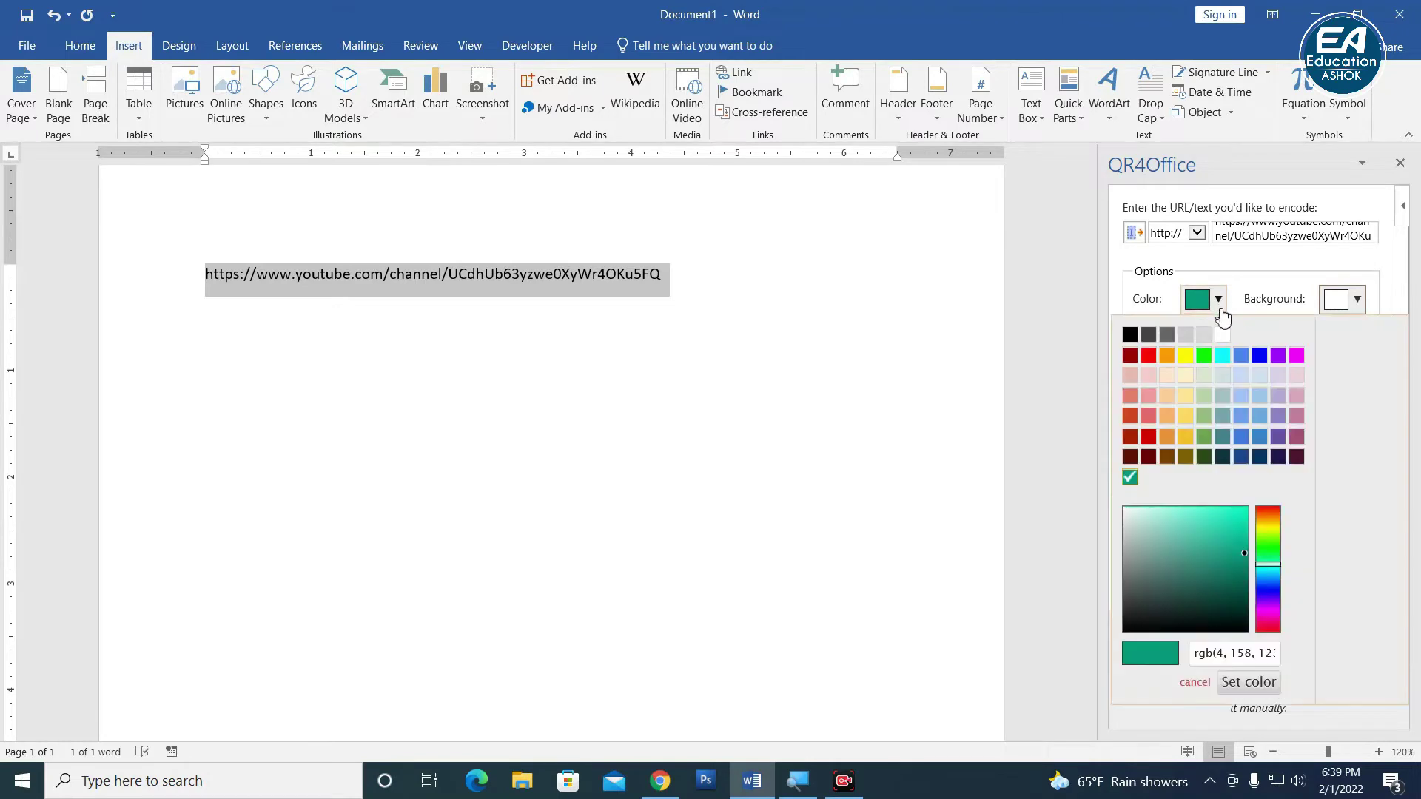
{"action": "left_click", "coordinate": [1148, 437]}
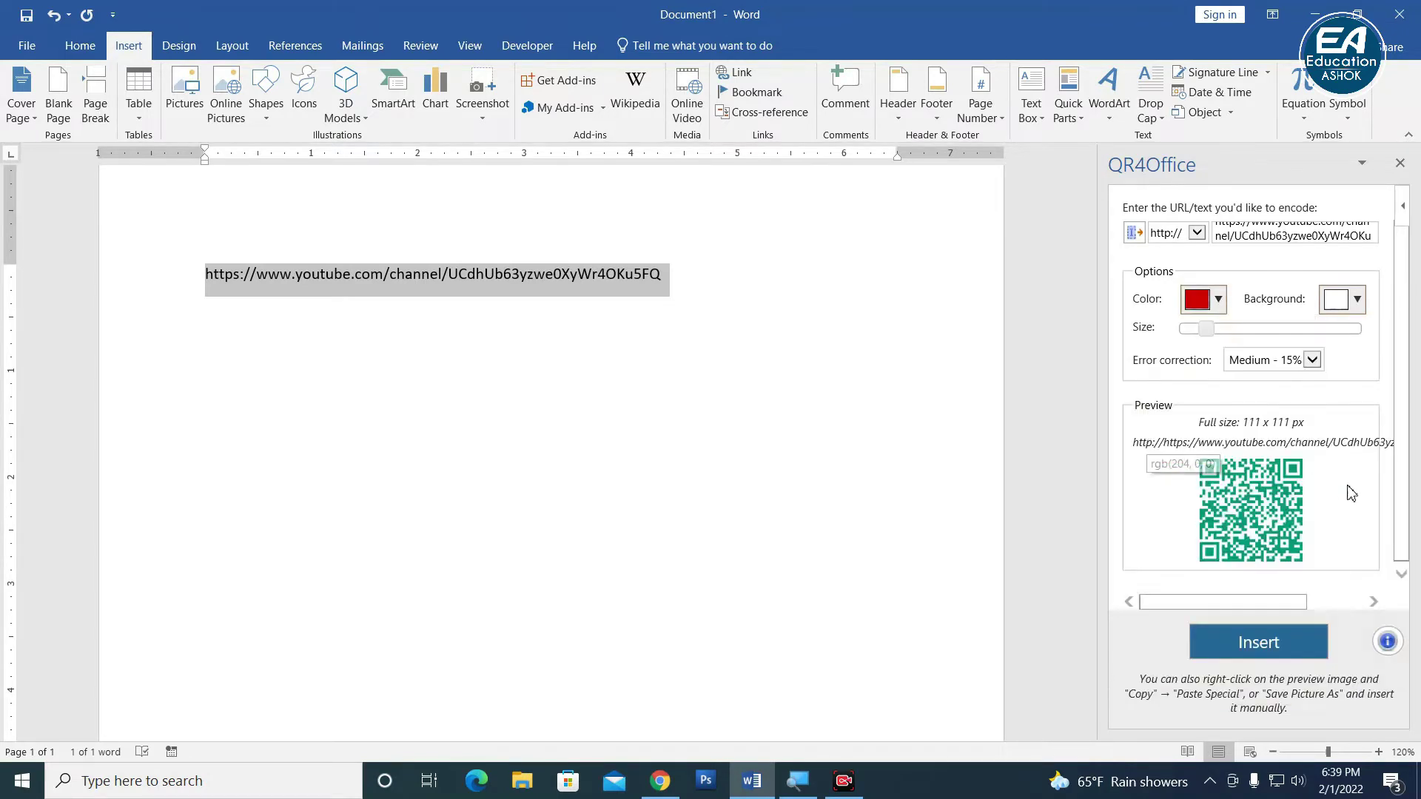
Try pale yellow and blue backgrounds, then return the code background to white.
{"action": "left_click", "coordinate": [1359, 301]}
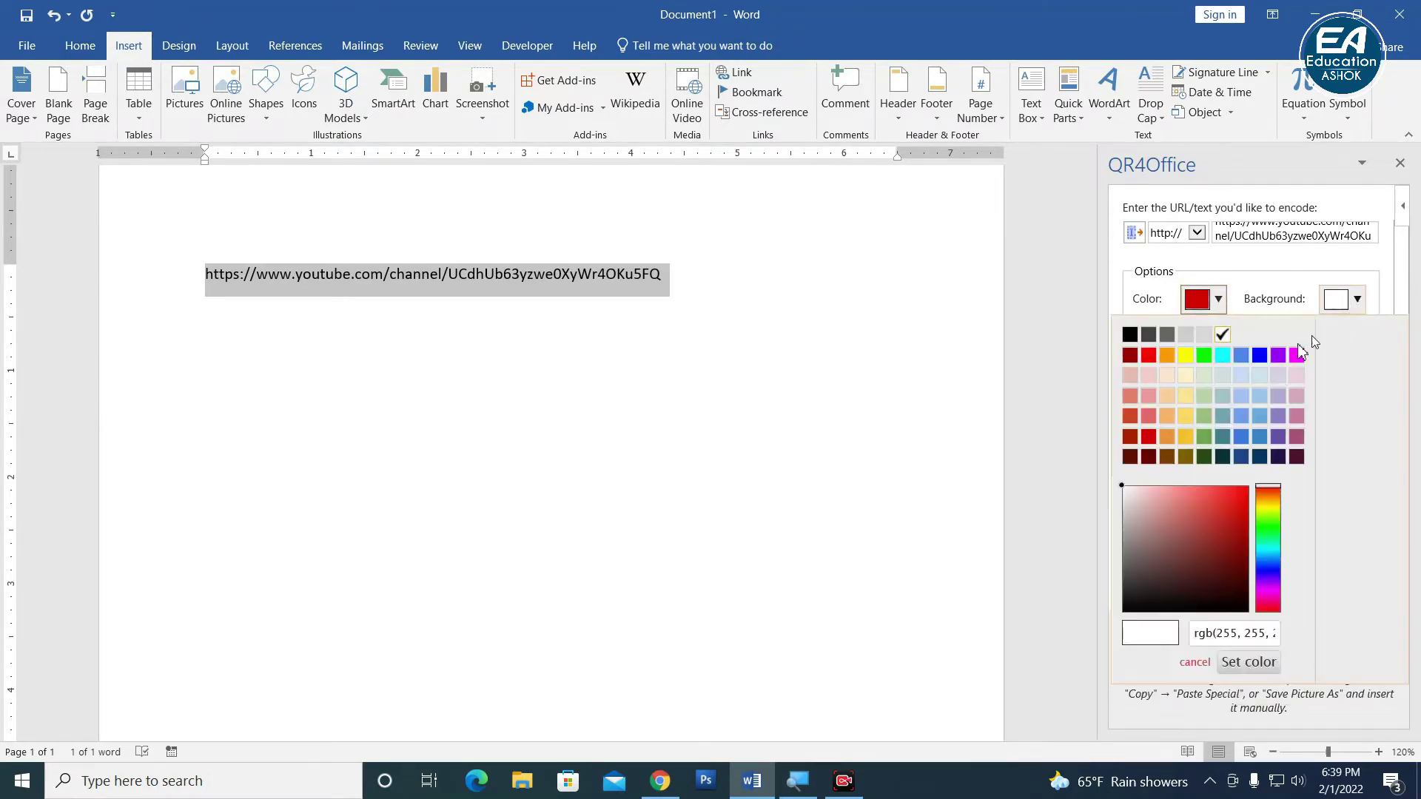
{"action": "left_click", "coordinate": [1191, 379]}
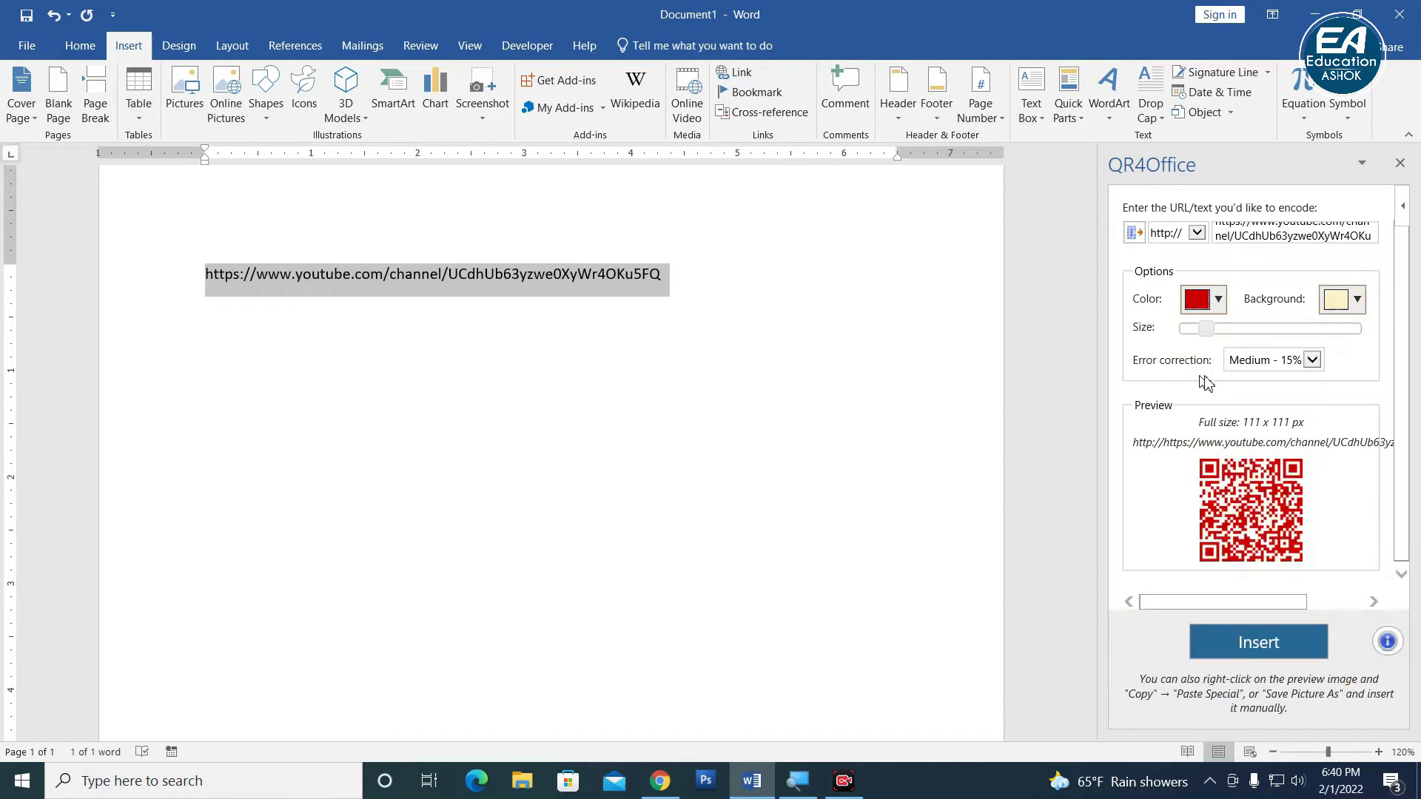
{"action": "left_click", "coordinate": [1359, 301]}
{"action": "left_click", "coordinate": [1253, 442]}
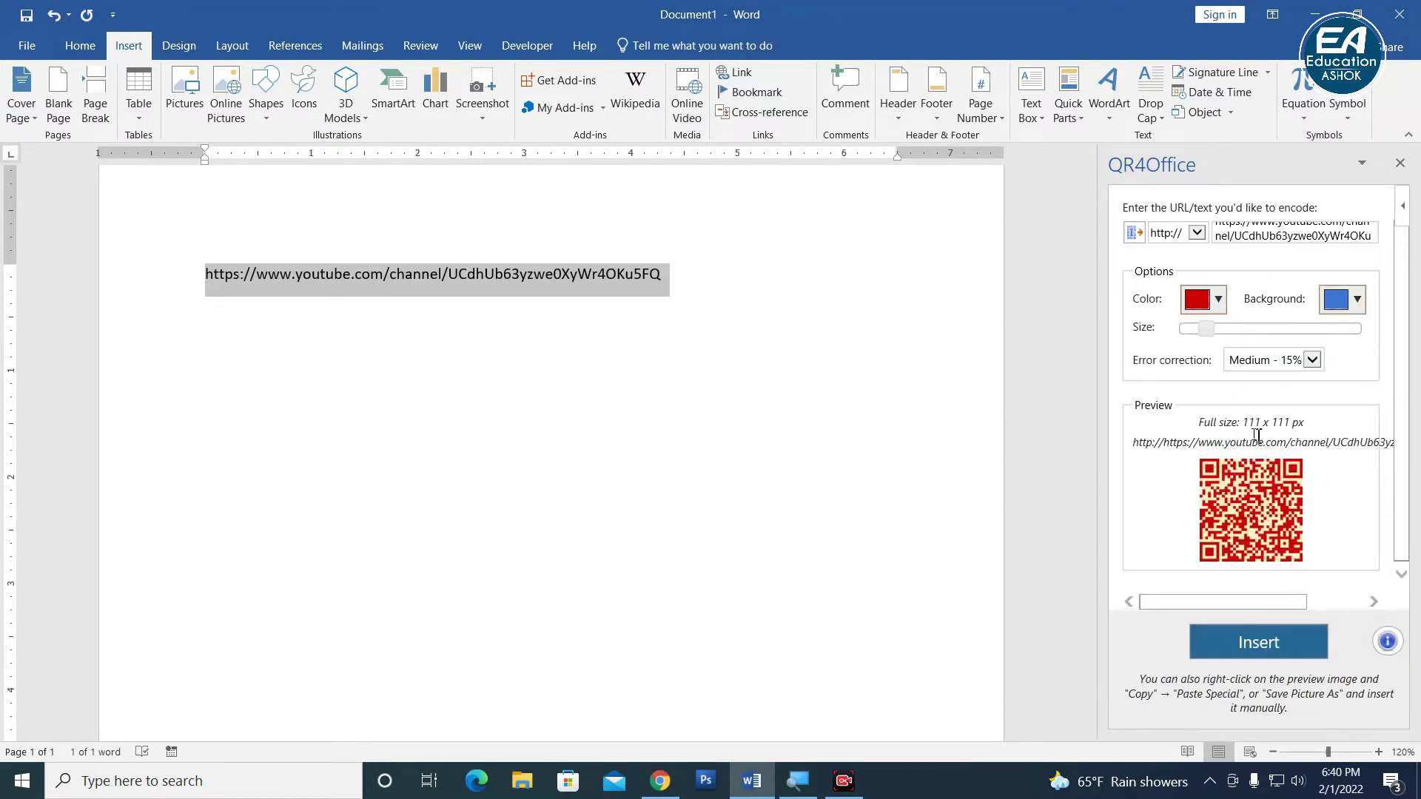
{"action": "left_click", "coordinate": [1358, 300]}
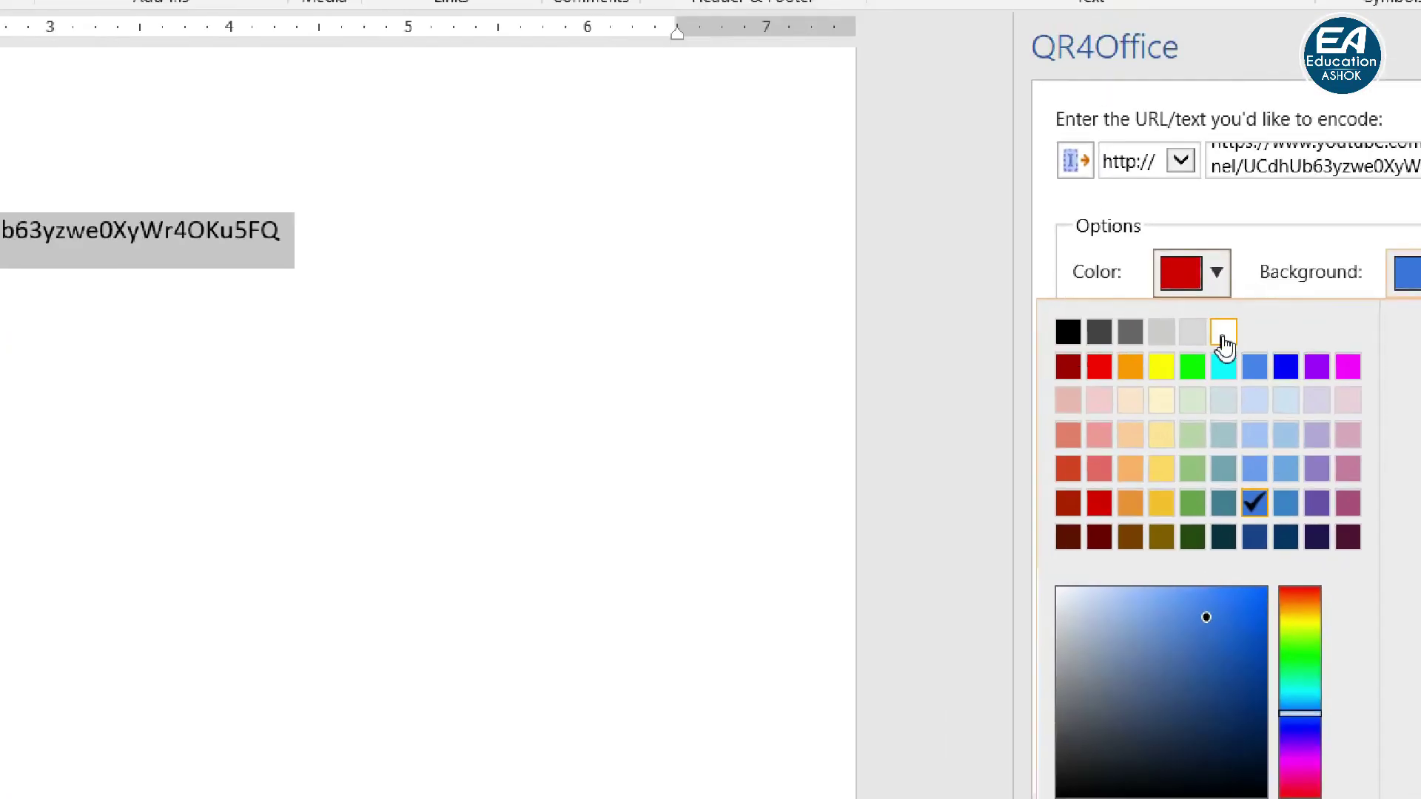
{"action": "left_click", "coordinate": [1222, 336]}
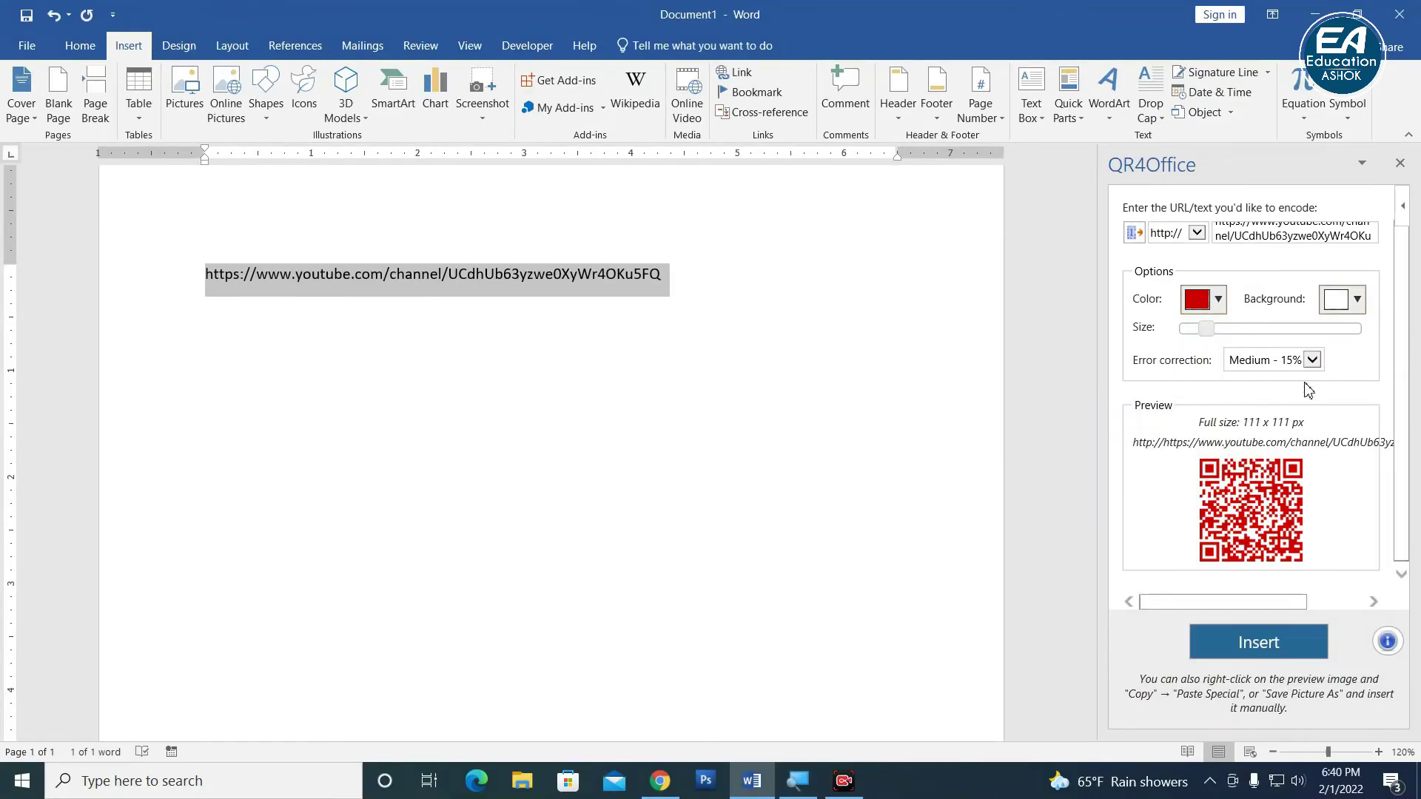
Enlarge the QR code to 148 px and set error correction to High - 30%.
{"action": "left_click", "coordinate": [1218, 330]}
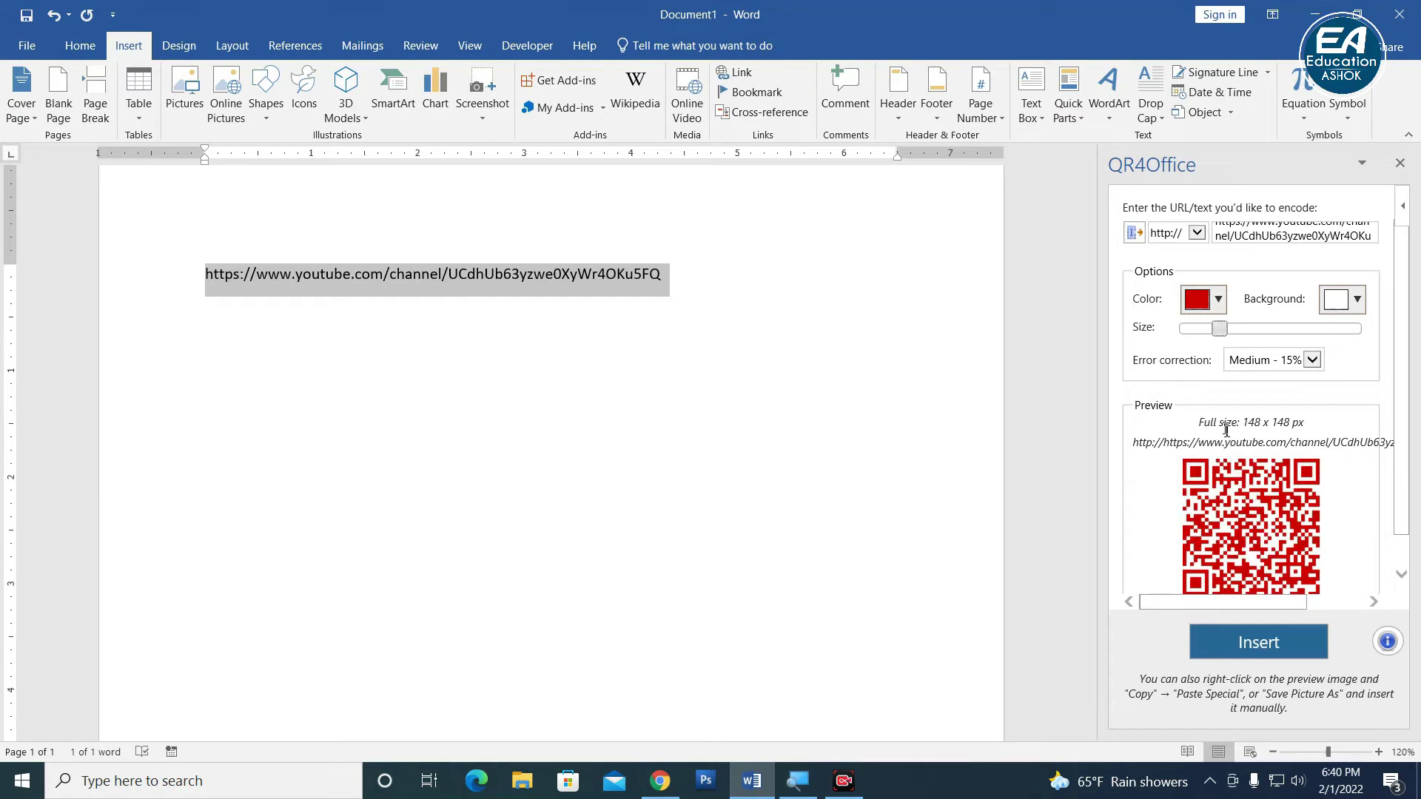
{"action": "left_click", "coordinate": [1317, 363]}
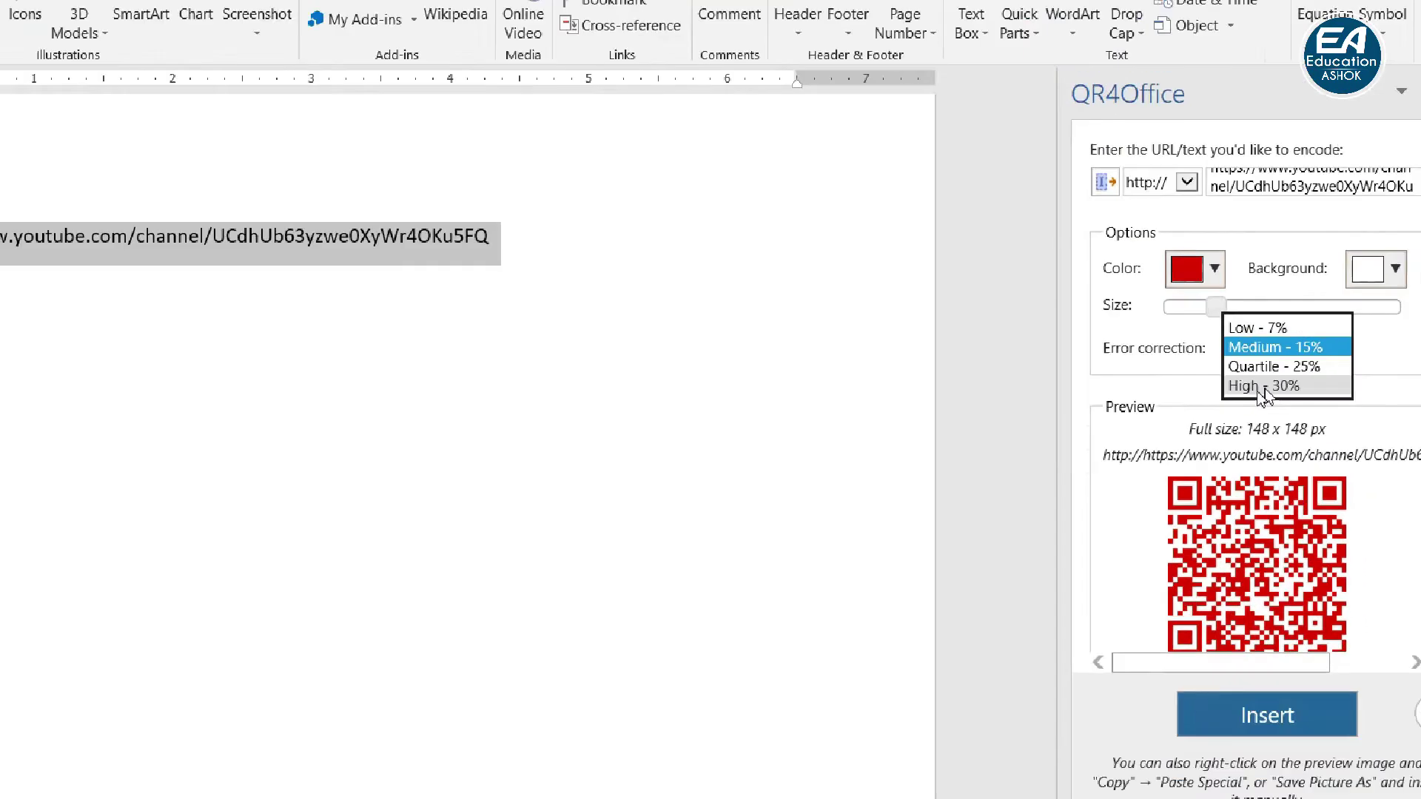
{"action": "left_click", "coordinate": [1251, 390]}
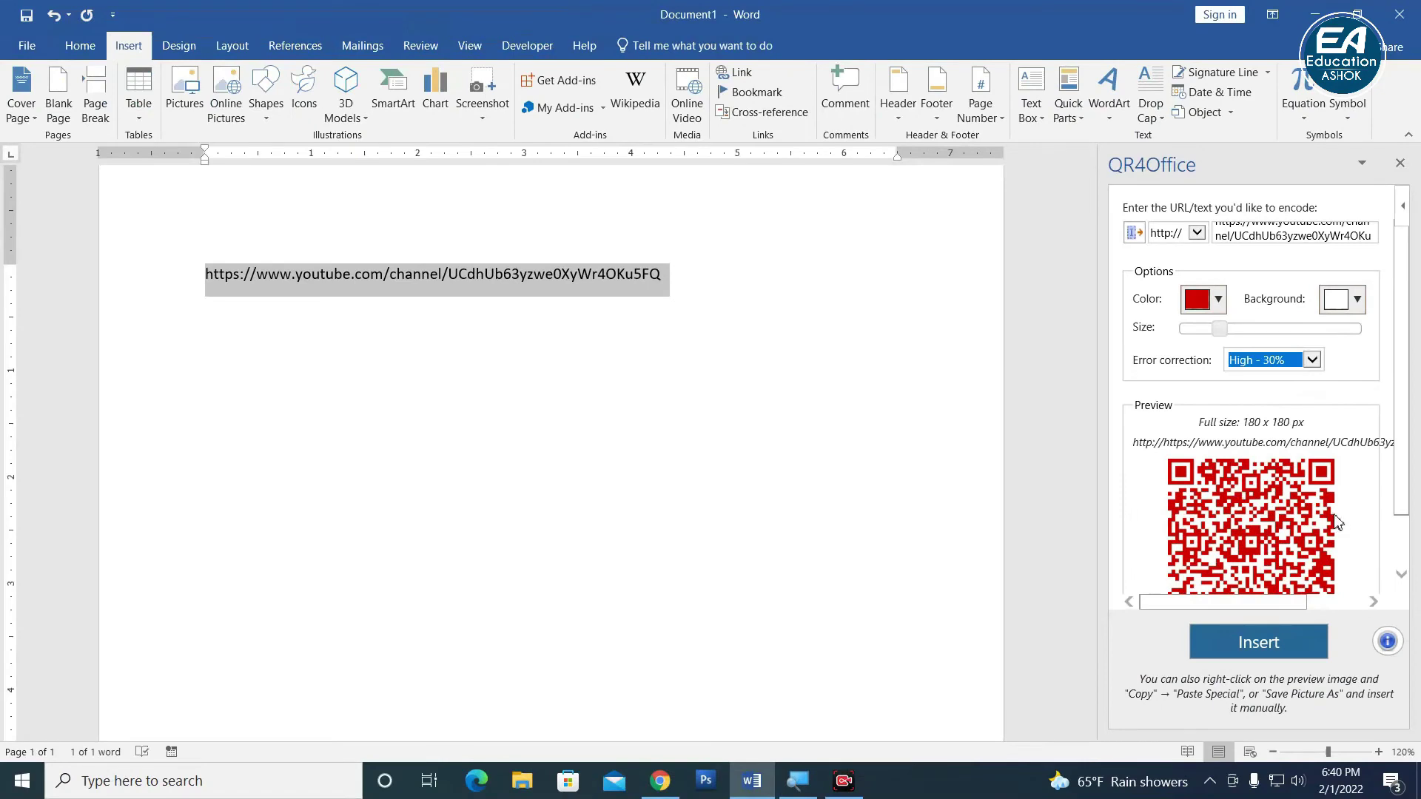
{"action": "scroll", "coordinate": [1396, 471], "scroll_direction": "down", "scroll_amount": 1}
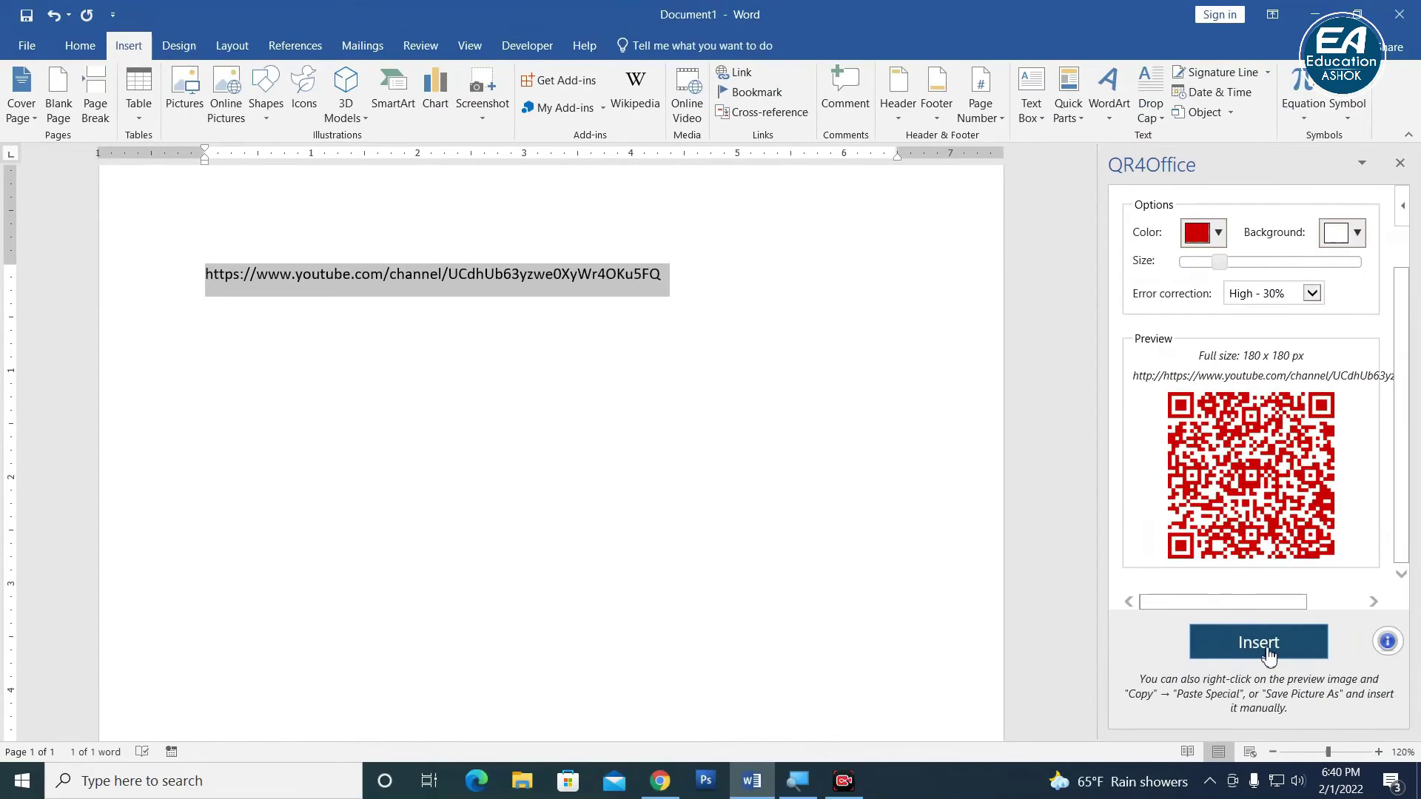
Insert the QR code and set its text wrapping to In Front of Text.
{"action": "left_click", "coordinate": [1268, 654]}
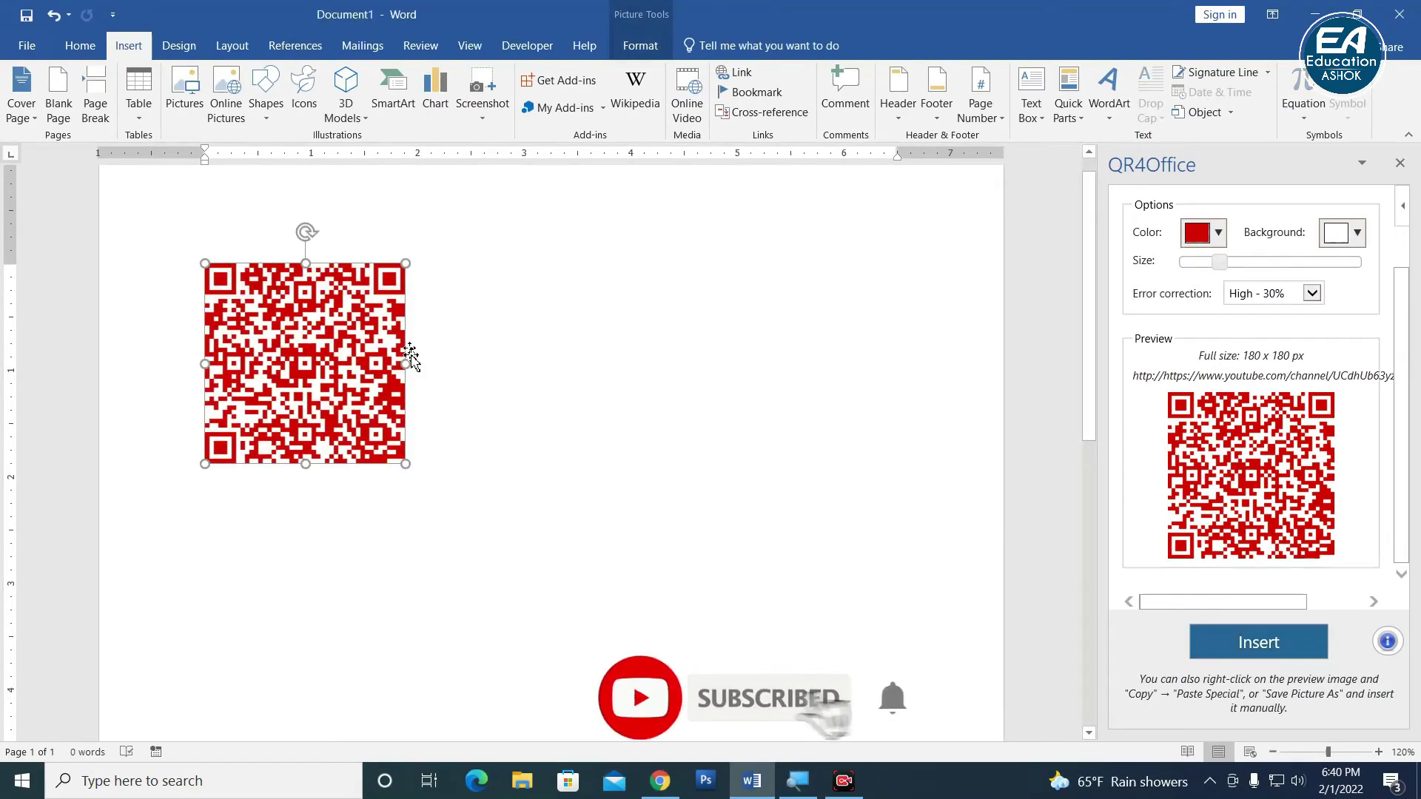
{"action": "left_click", "coordinate": [638, 49]}
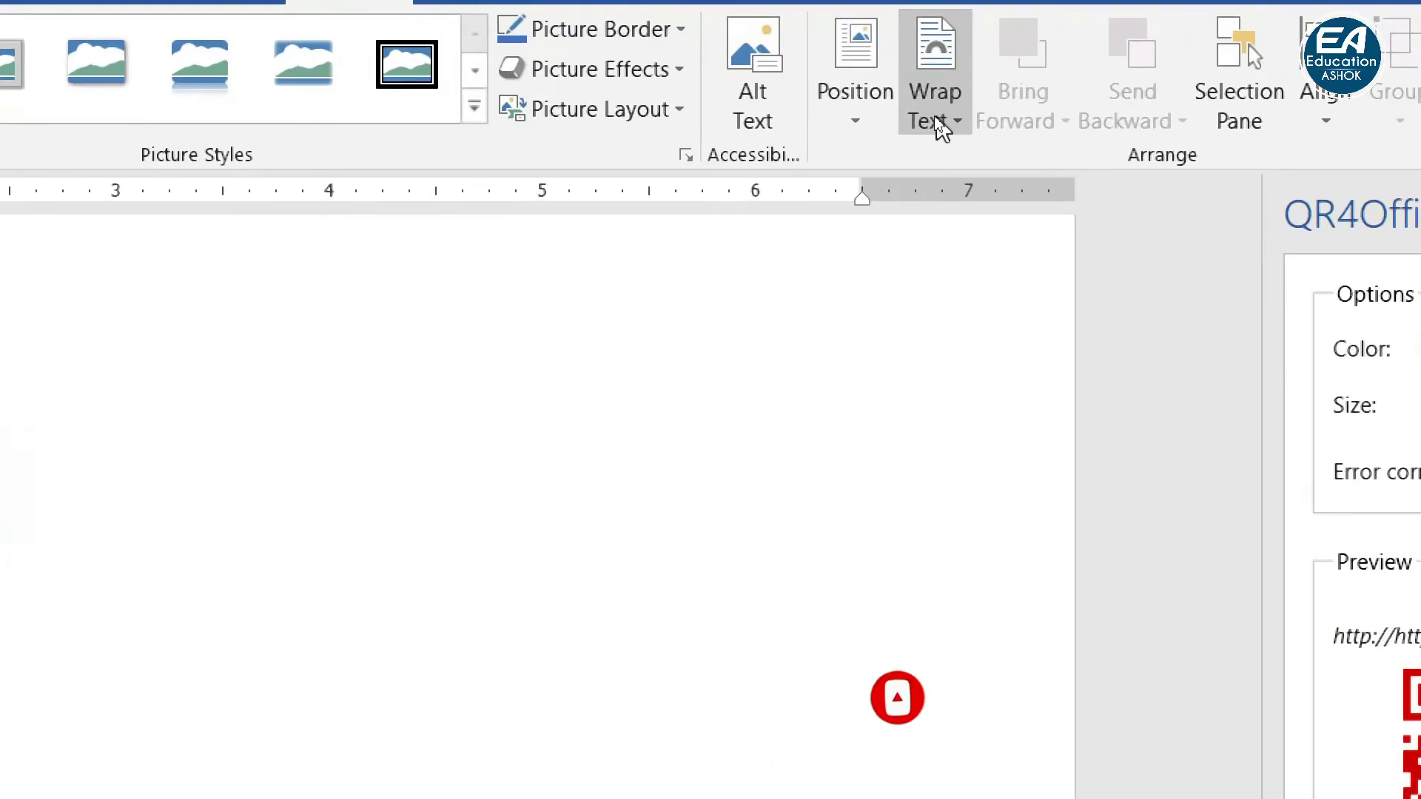
{"action": "left_click", "coordinate": [934, 119]}
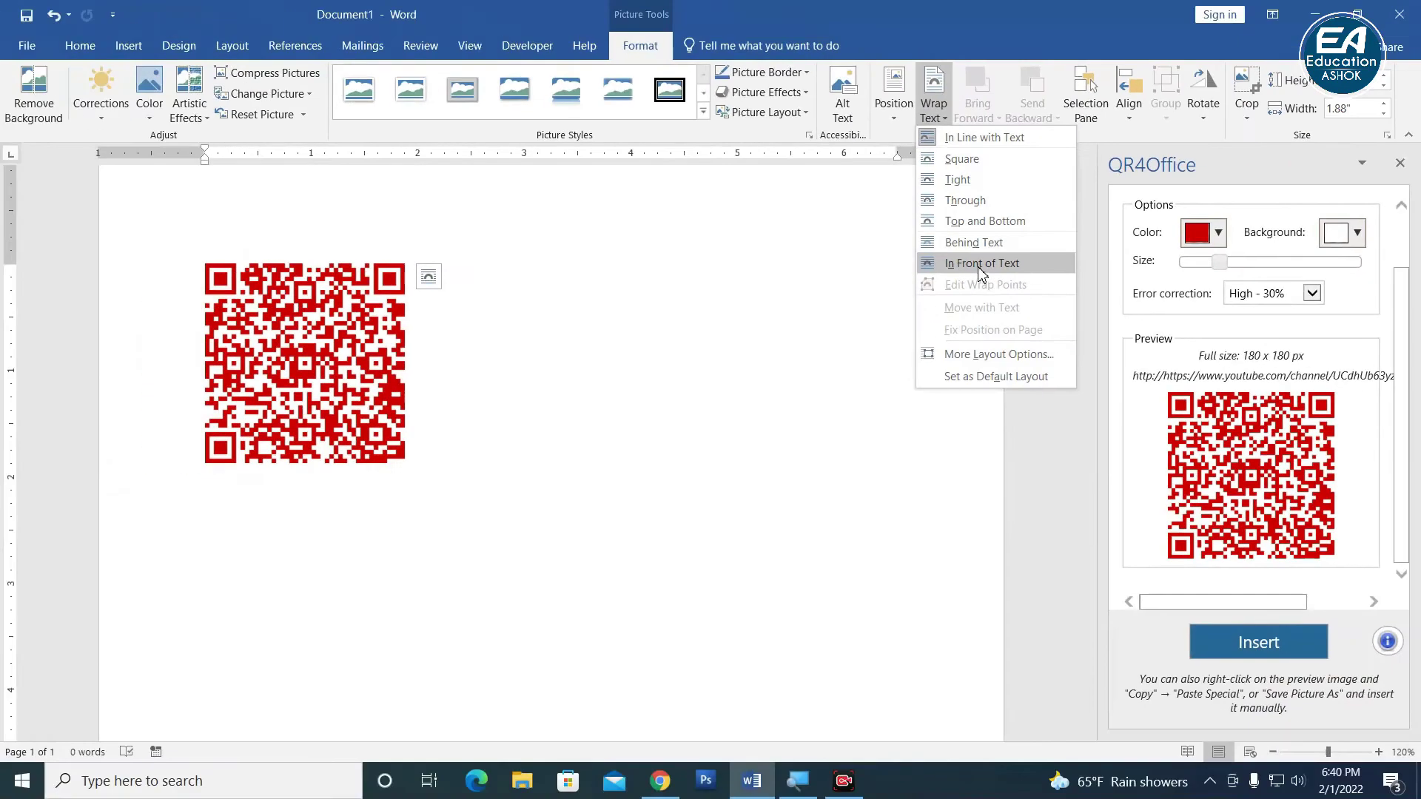
{"action": "left_click", "coordinate": [984, 264]}
Reposition the QR code, close QR4Office, and enlarge it to about 3.77 inches wide.
{"action": "mouse_move", "coordinate": [314, 335]}
{"action": "left_mouse_down"}
{"action": "mouse_move", "coordinate": [540, 333]}
{"action": "mouse_move", "coordinate": [703, 311]}
{"action": "mouse_move", "coordinate": [623, 390]}
{"action": "left_mouse_up"}
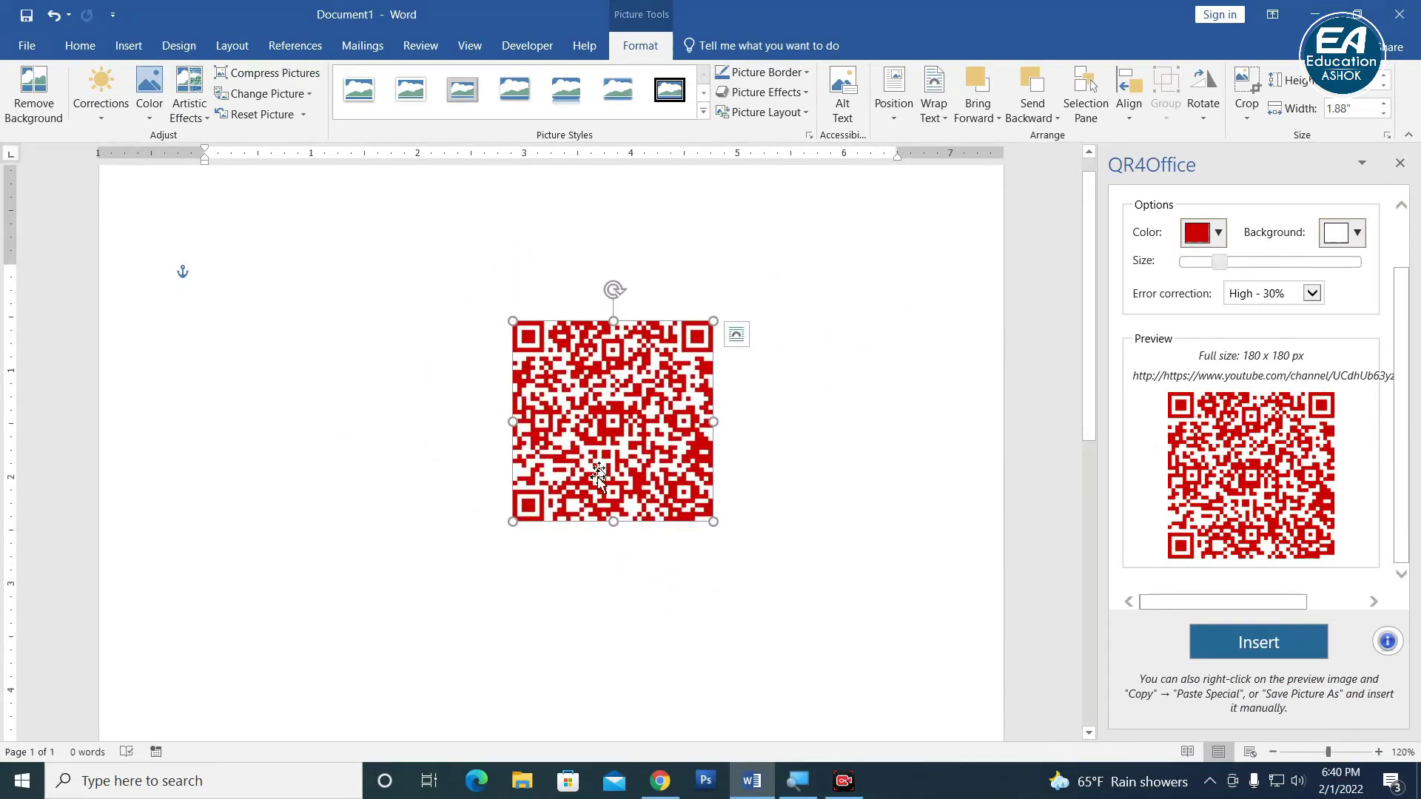
{"action": "mouse_move", "coordinate": [678, 411]}
{"action": "left_mouse_down"}
{"action": "mouse_move", "coordinate": [614, 443]}
{"action": "mouse_move", "coordinate": [627, 407]}
{"action": "left_mouse_up"}
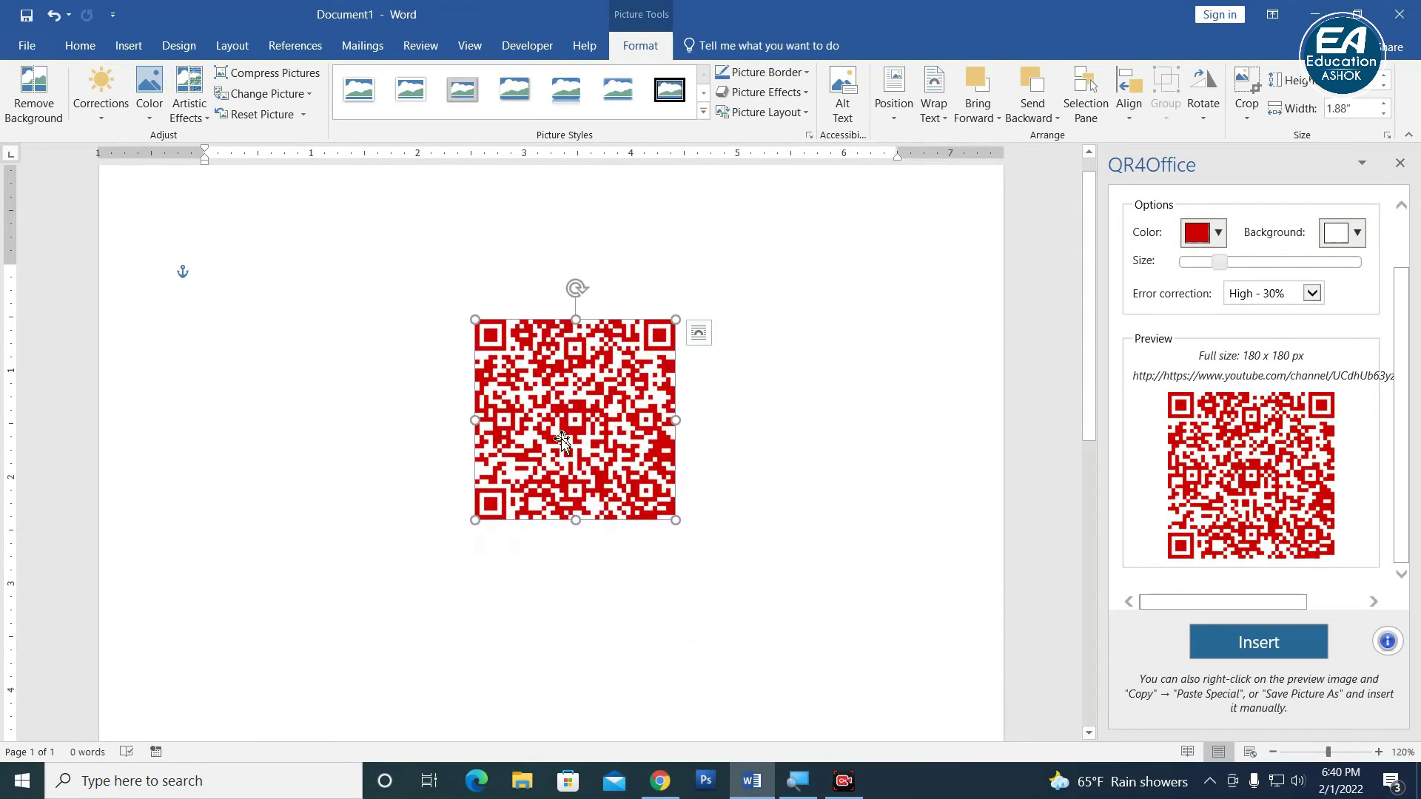
{"action": "left_click", "coordinate": [1400, 163]}
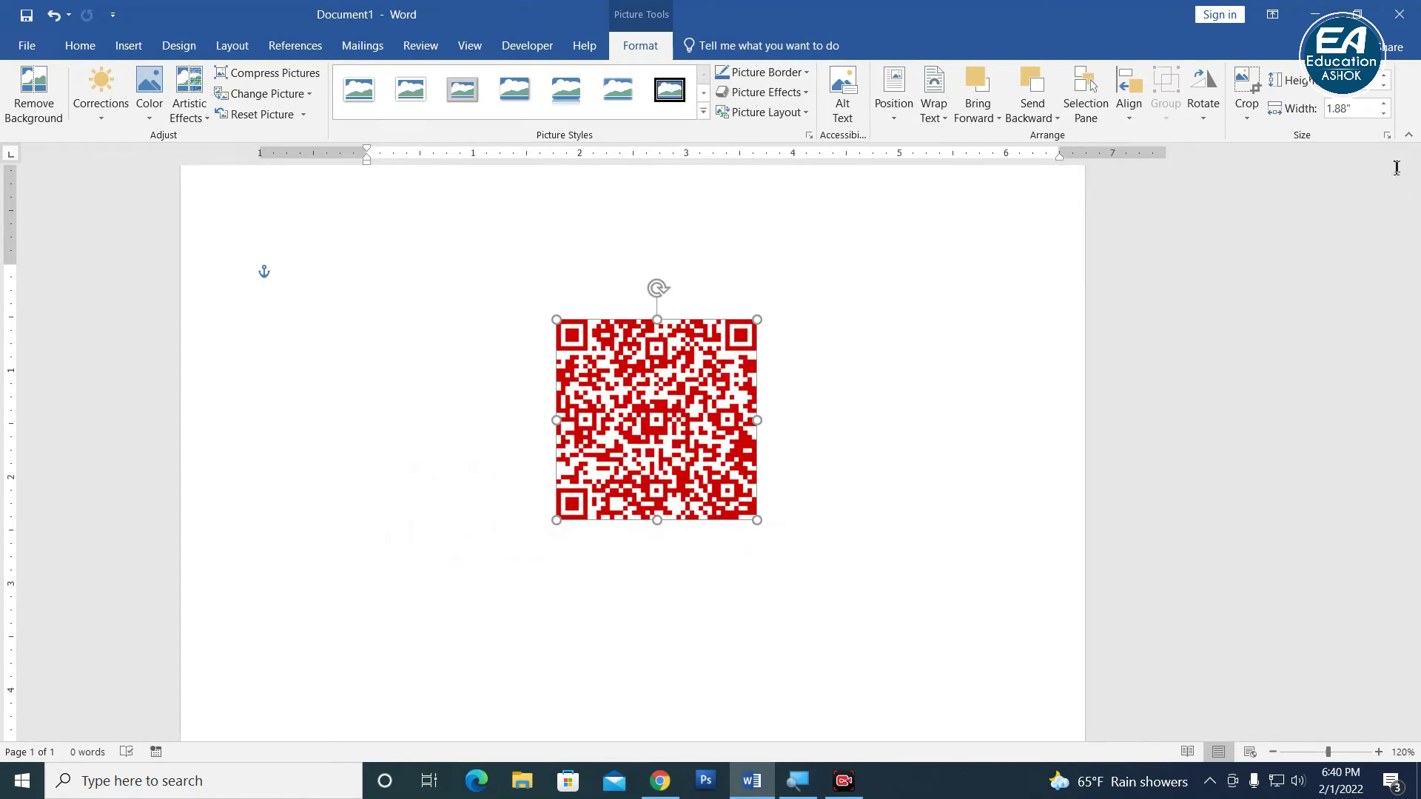
{"action": "left_click_drag", "start_coordinate": [844, 321], "coordinate": [934, 223]}
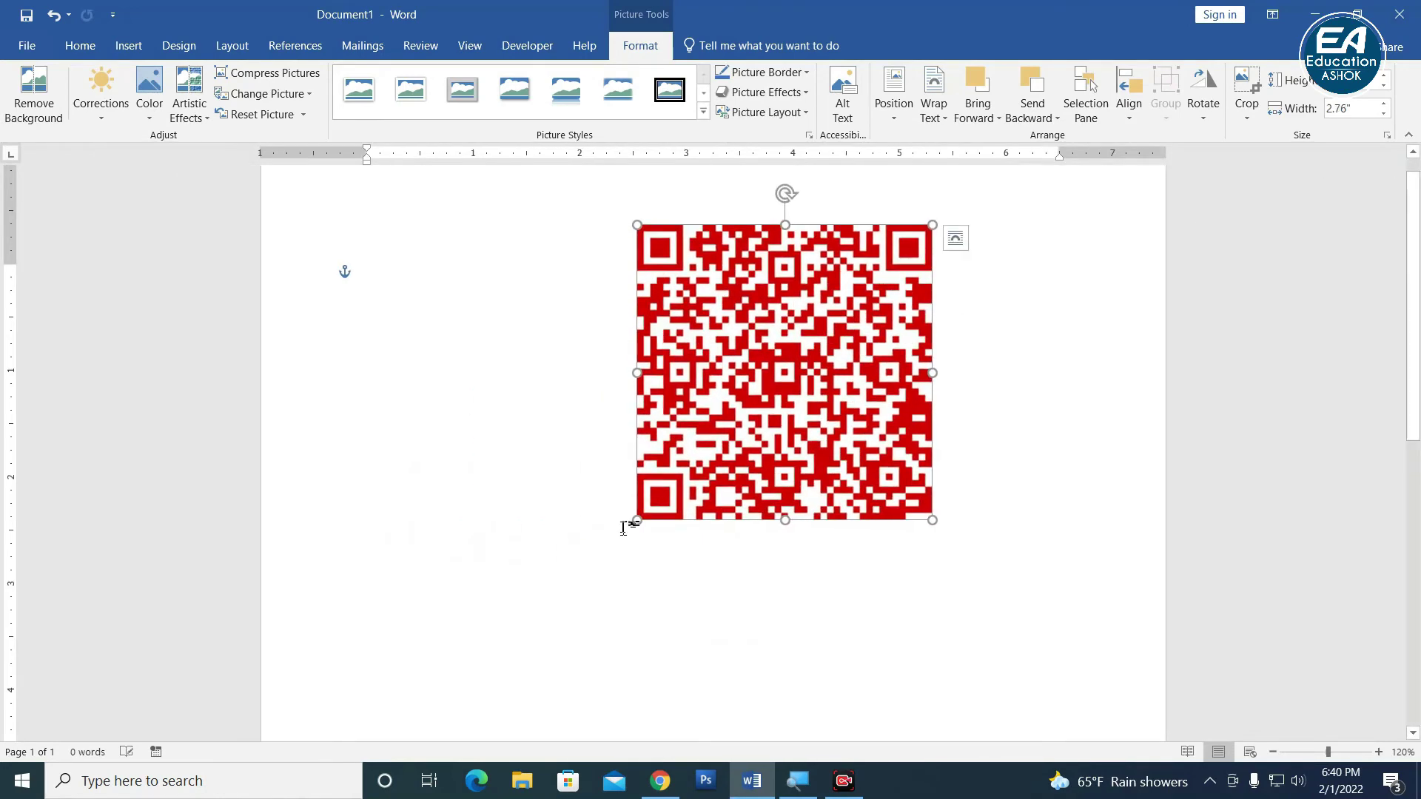
{"action": "left_click_drag", "start_coordinate": [638, 520], "coordinate": [526, 640]}
{"action": "left_click_drag", "start_coordinate": [810, 485], "coordinate": [718, 506]}
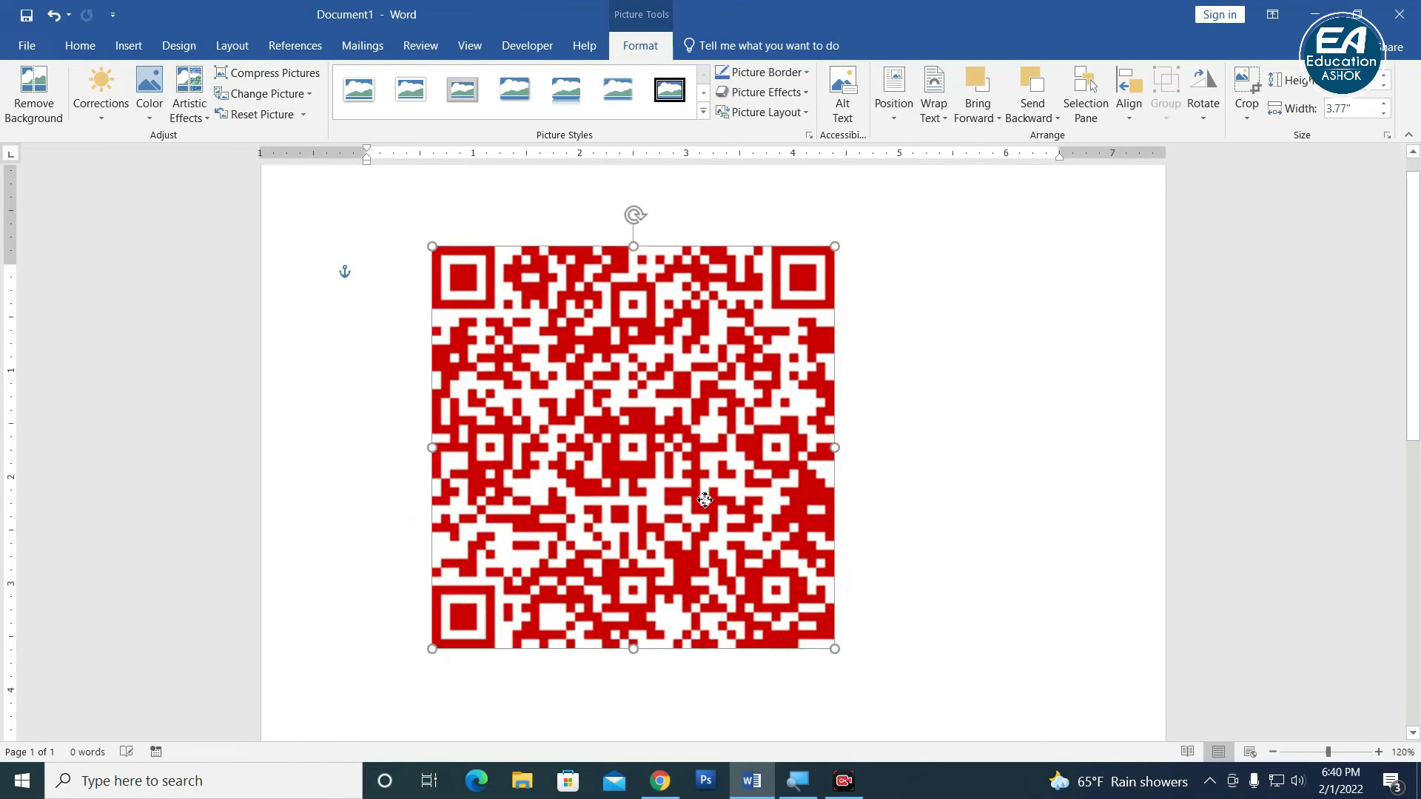
{"action": "left_click", "coordinate": [1069, 492]}
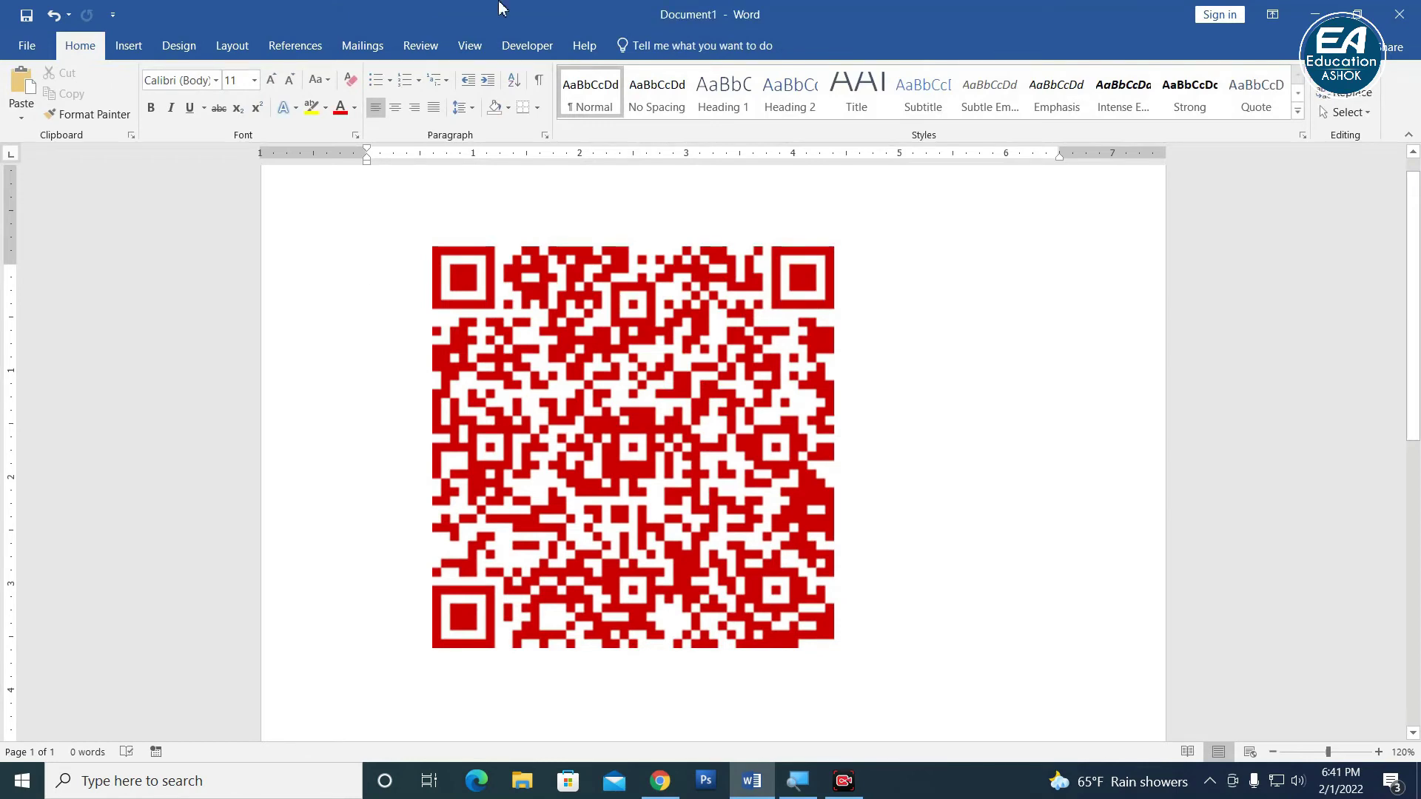
Save the document to the Desktop as a PDF named Qr.
{"action": "left_click", "coordinate": [27, 49]}
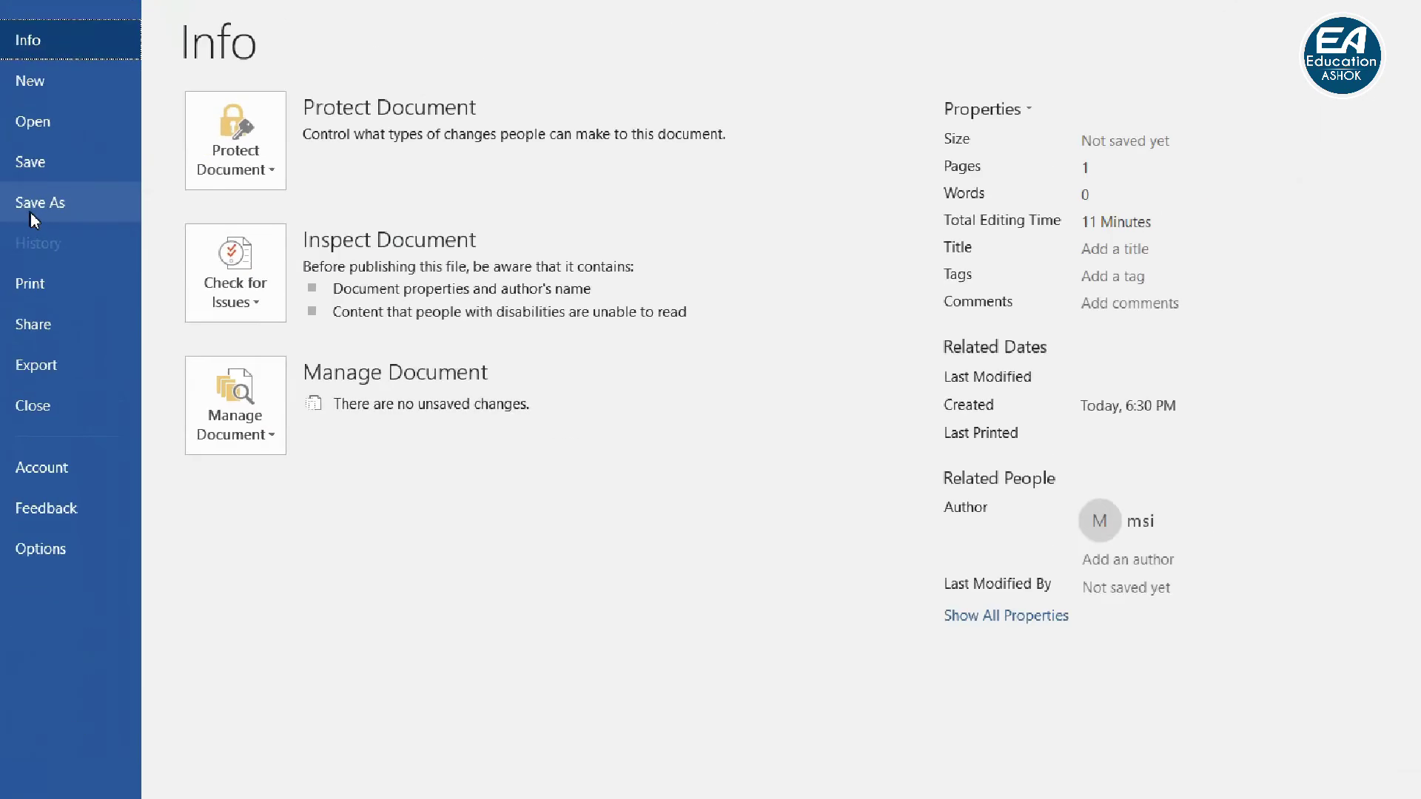
{"action": "left_click", "coordinate": [29, 210]}
{"action": "left_click", "coordinate": [414, 346]}
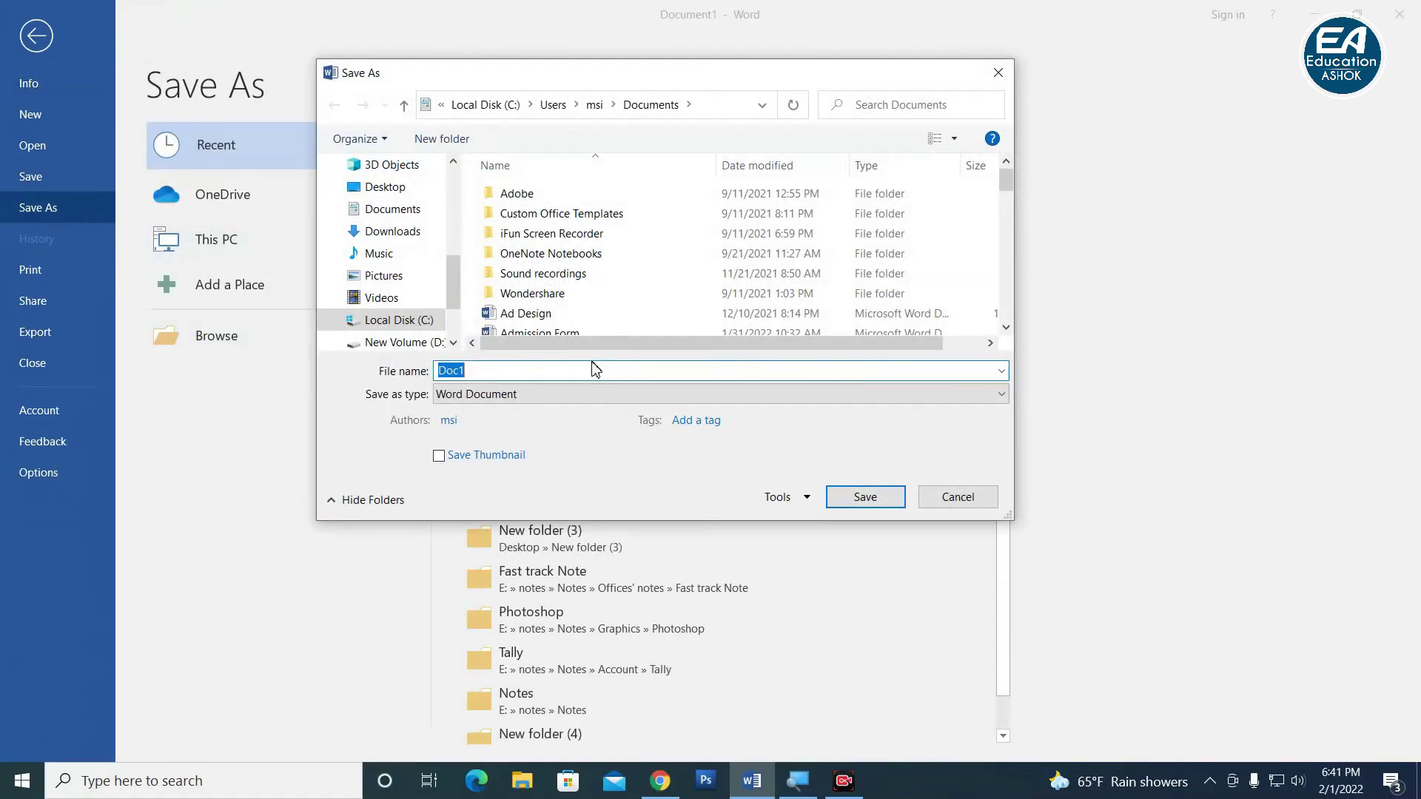
{"action": "left_click", "coordinate": [589, 394]}
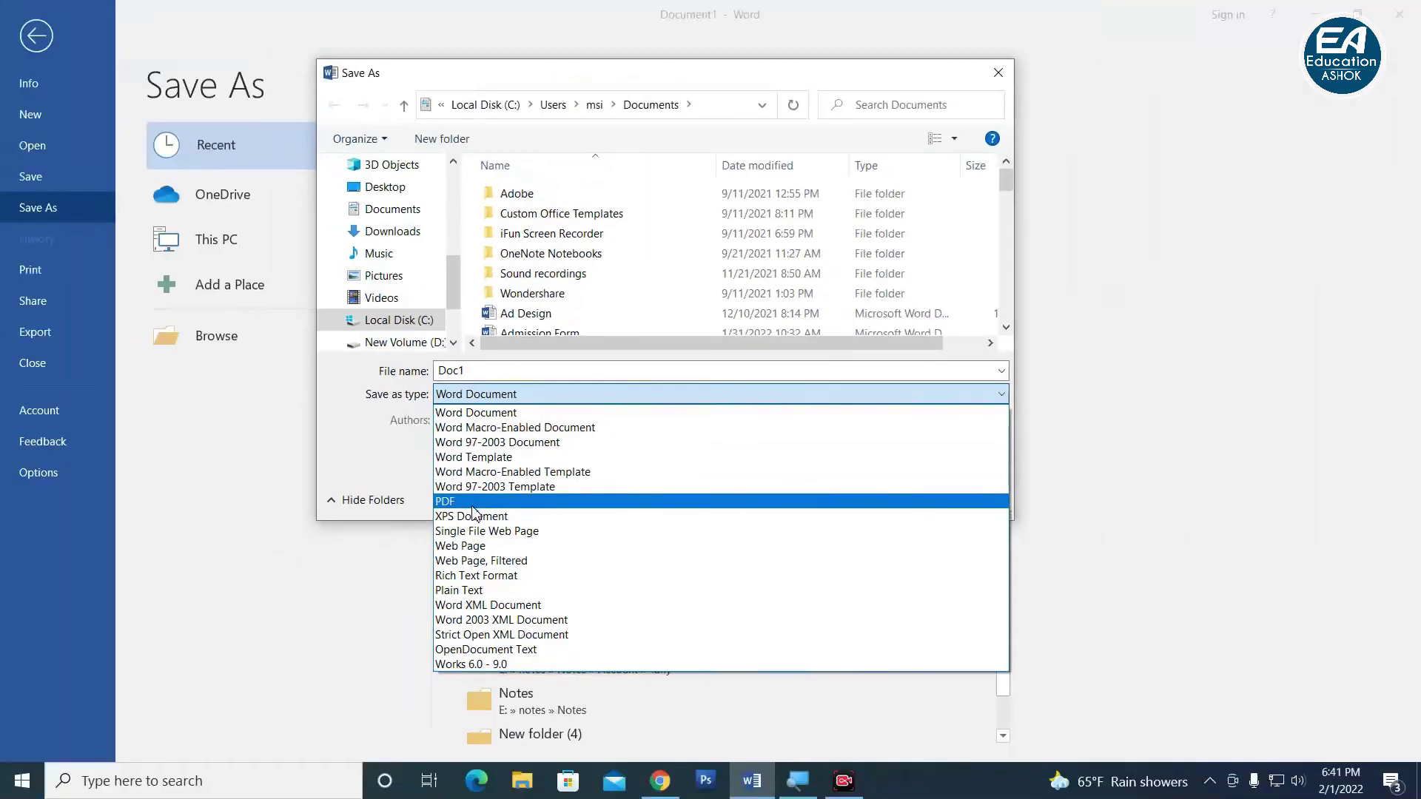
{"action": "left_click", "coordinate": [492, 503]}
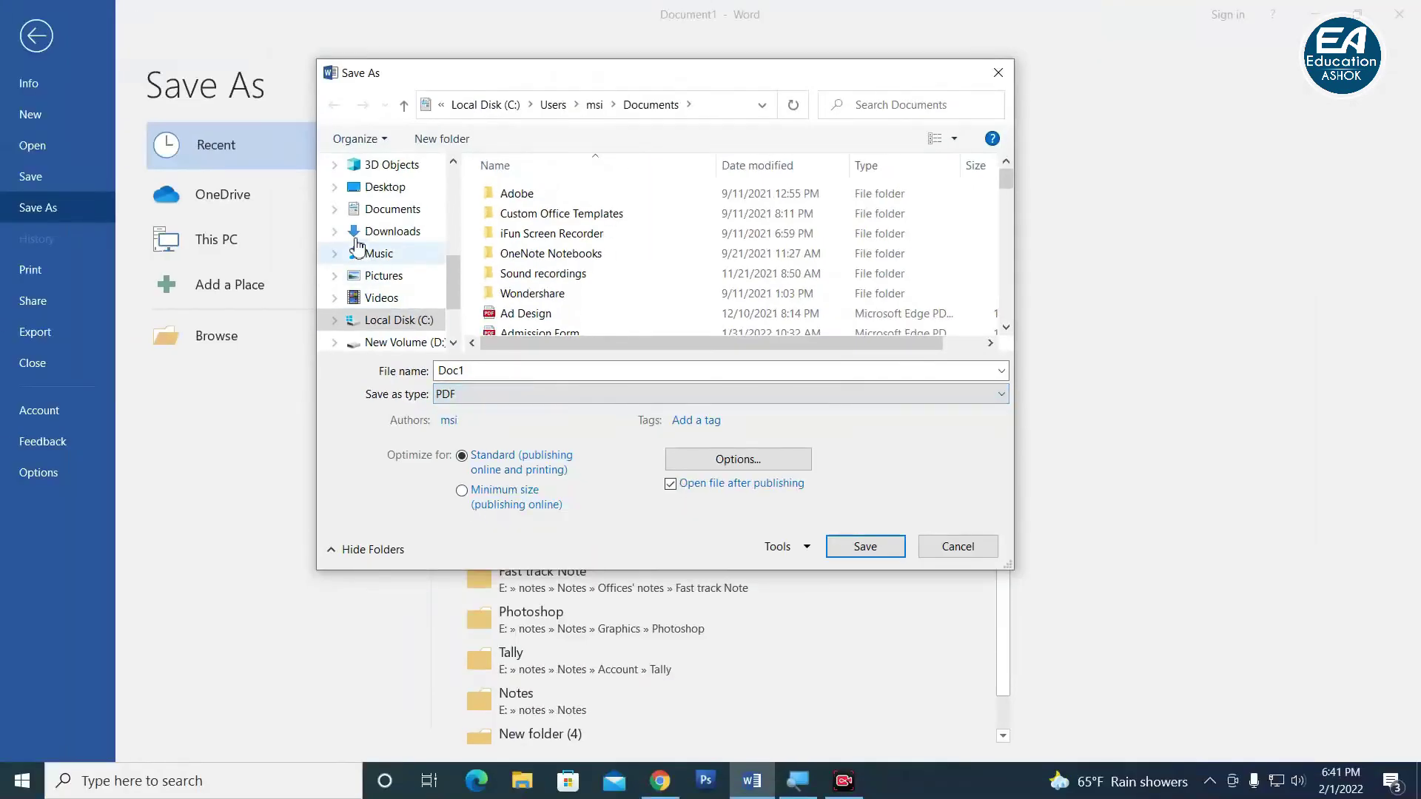
{"action": "left_click", "coordinate": [379, 197]}
{"action": "left_click", "coordinate": [518, 370]}
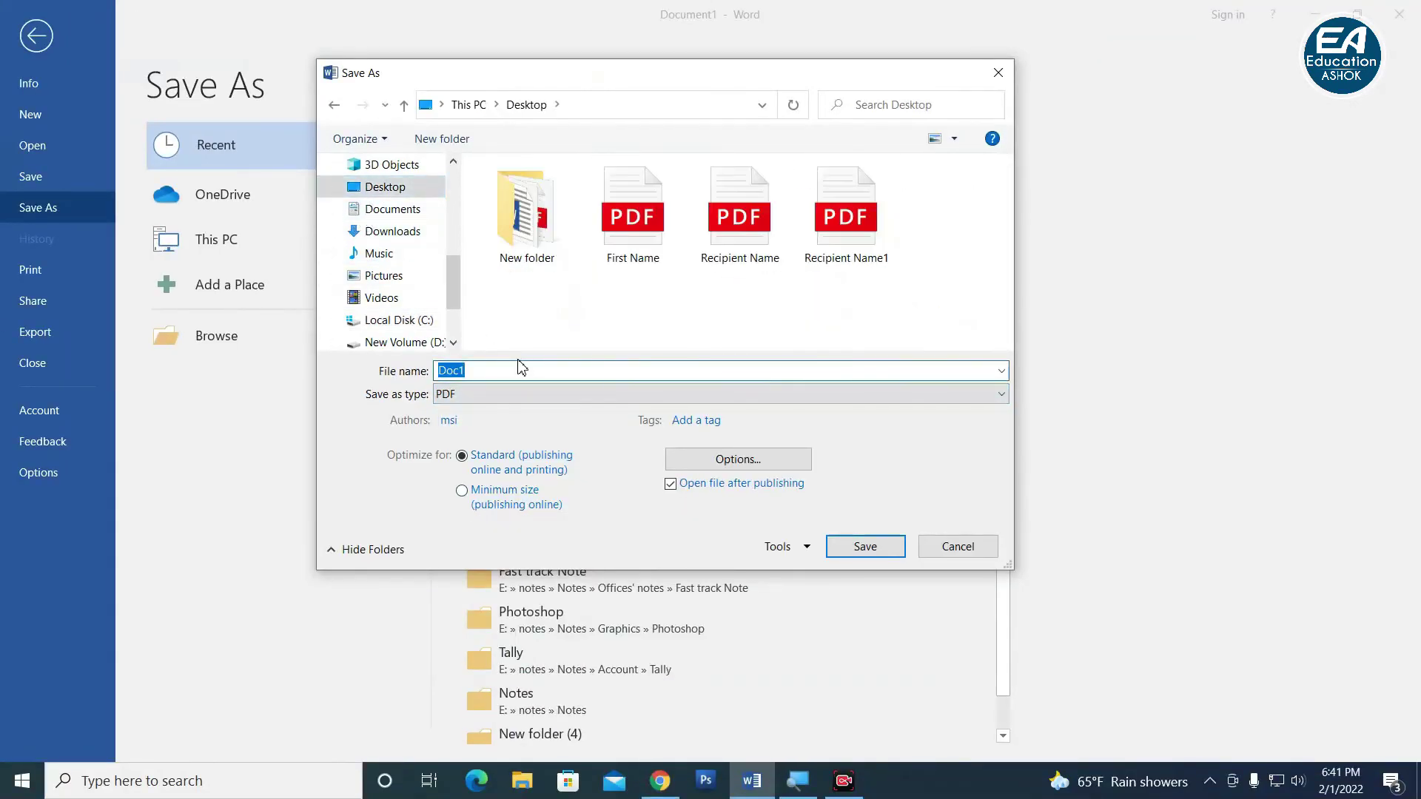
{"action": "type", "text": "Qr"}
{"action": "left_click", "coordinate": [865, 548]}
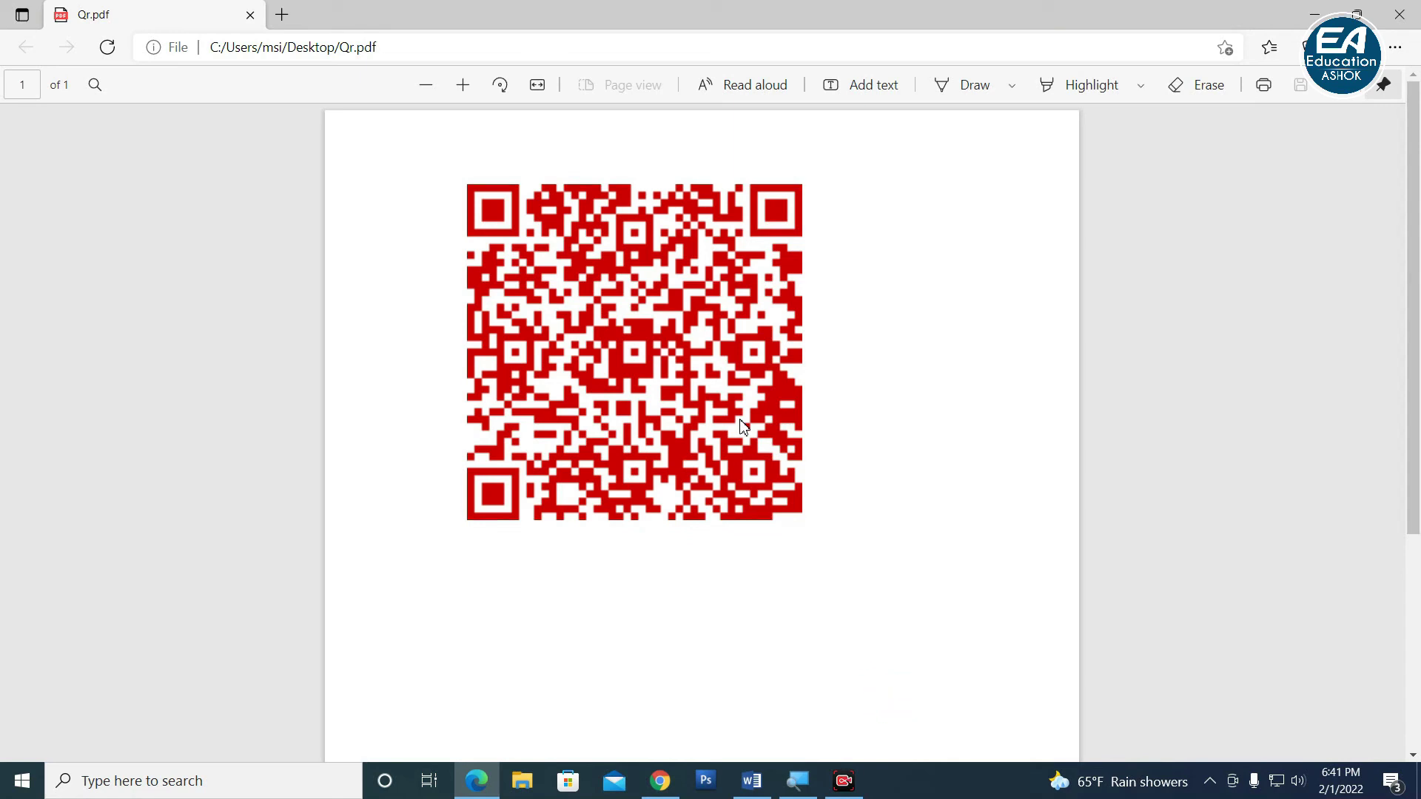
Review the red YouTube QR code on the single page of Qr.pdf in Edge.
{"action": "left_click", "coordinate": [844, 781]}
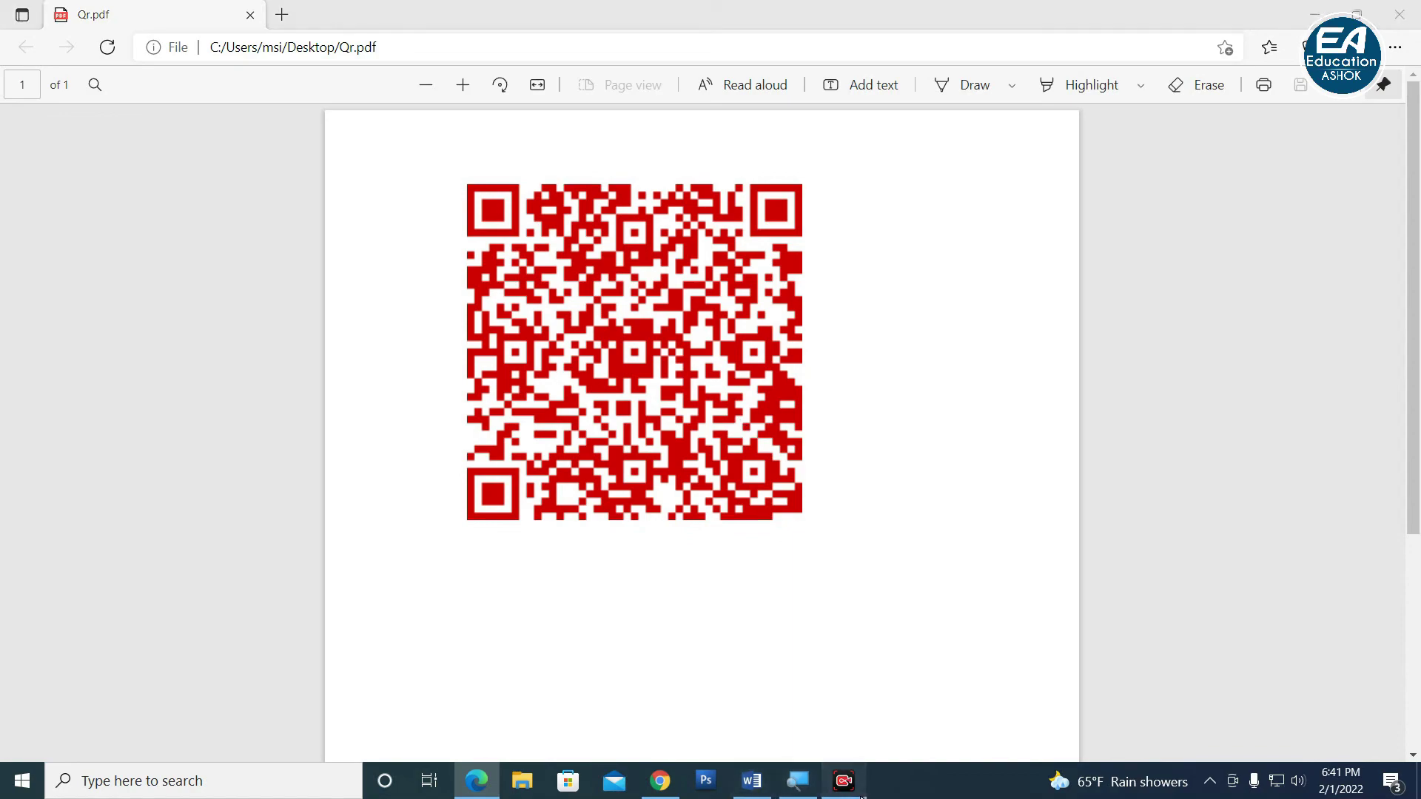